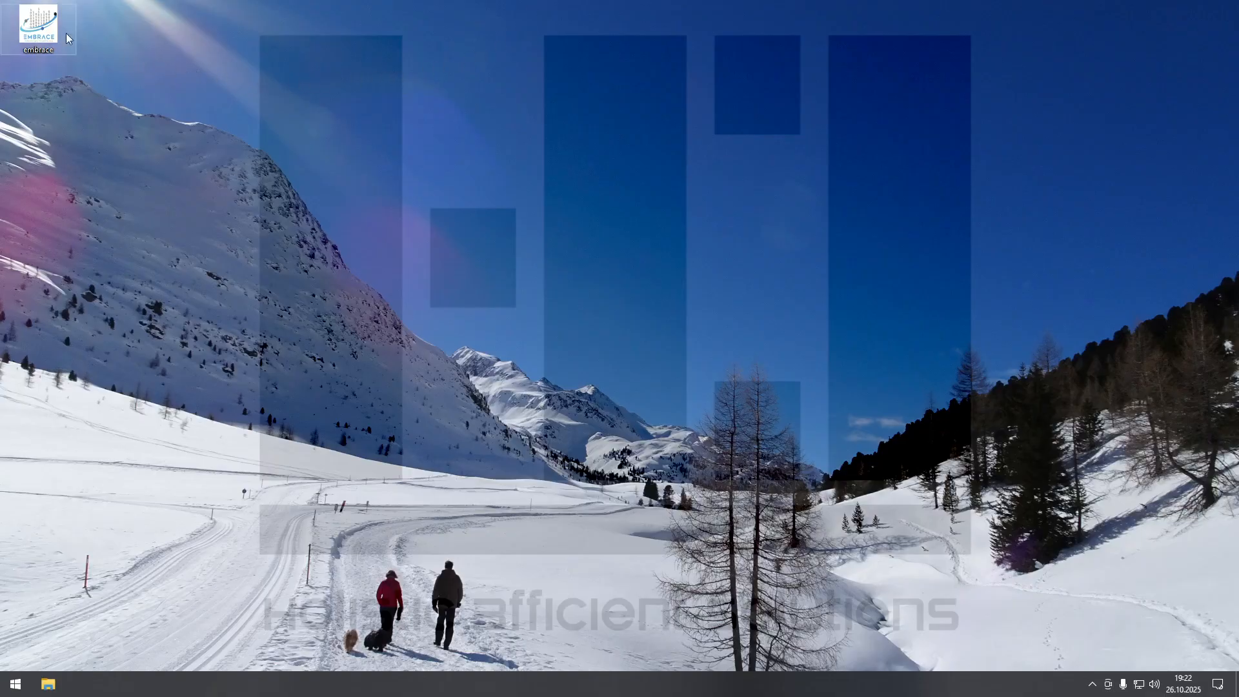
Launch H3O Embrace in a maximized window and rename the unnamed table to "base".
double_click(39, 26)
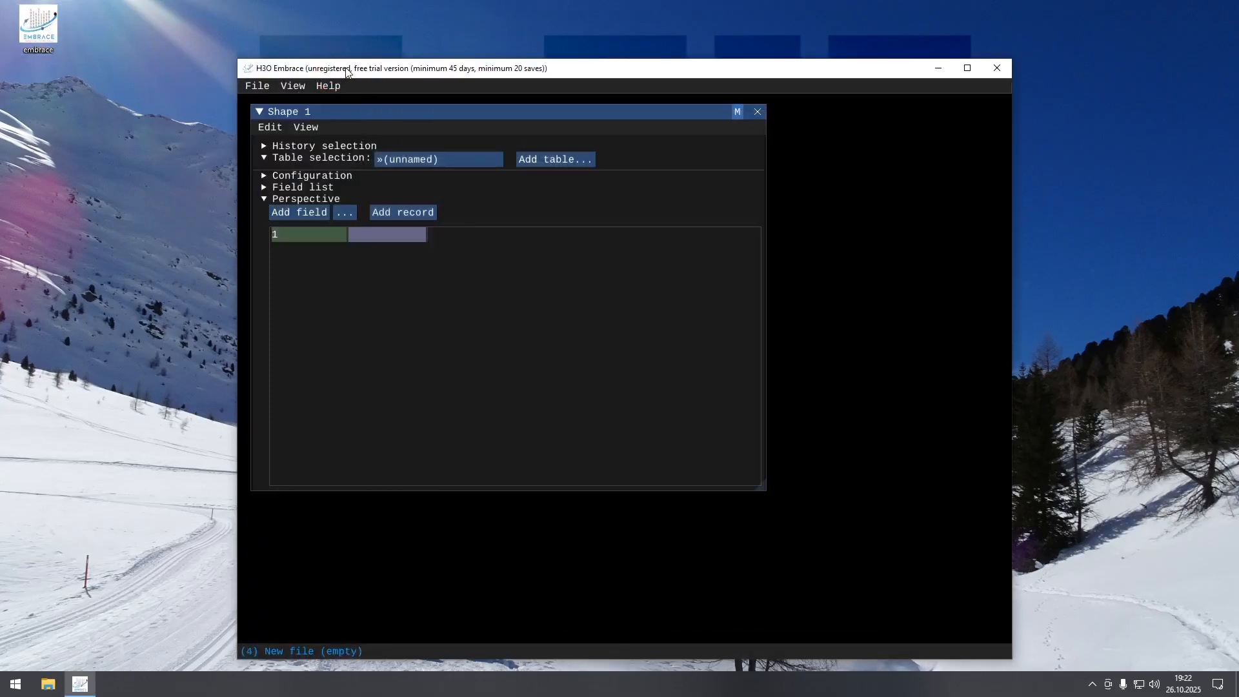
double_click(342, 70)
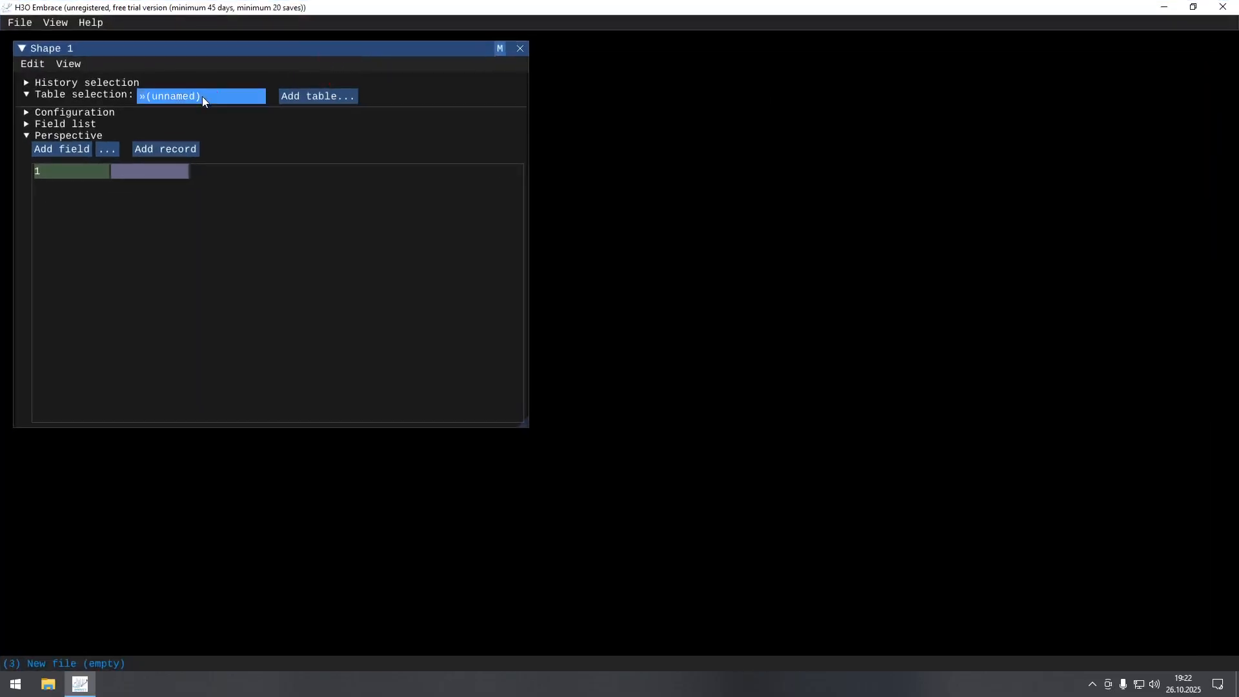
right_click(204, 96)
left_click(229, 119)
type("base")
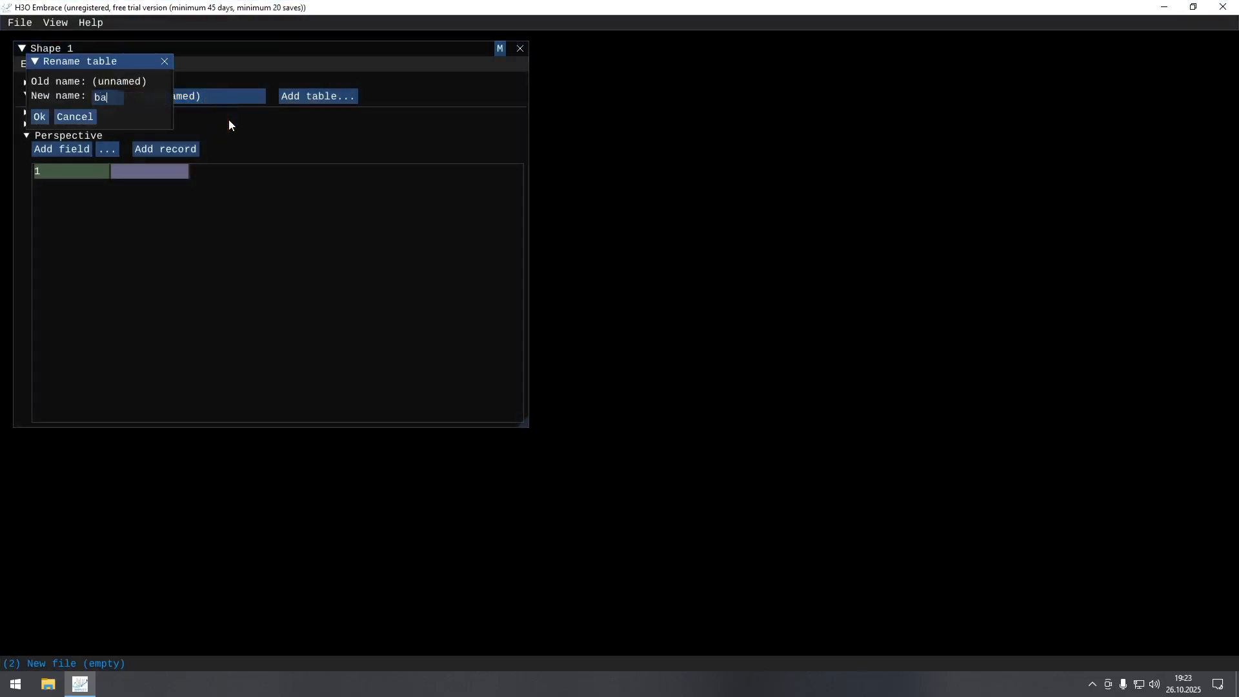
key("Return")
Expand the base table's configuration and rename its unnamed field to "base".
left_click(75, 112)
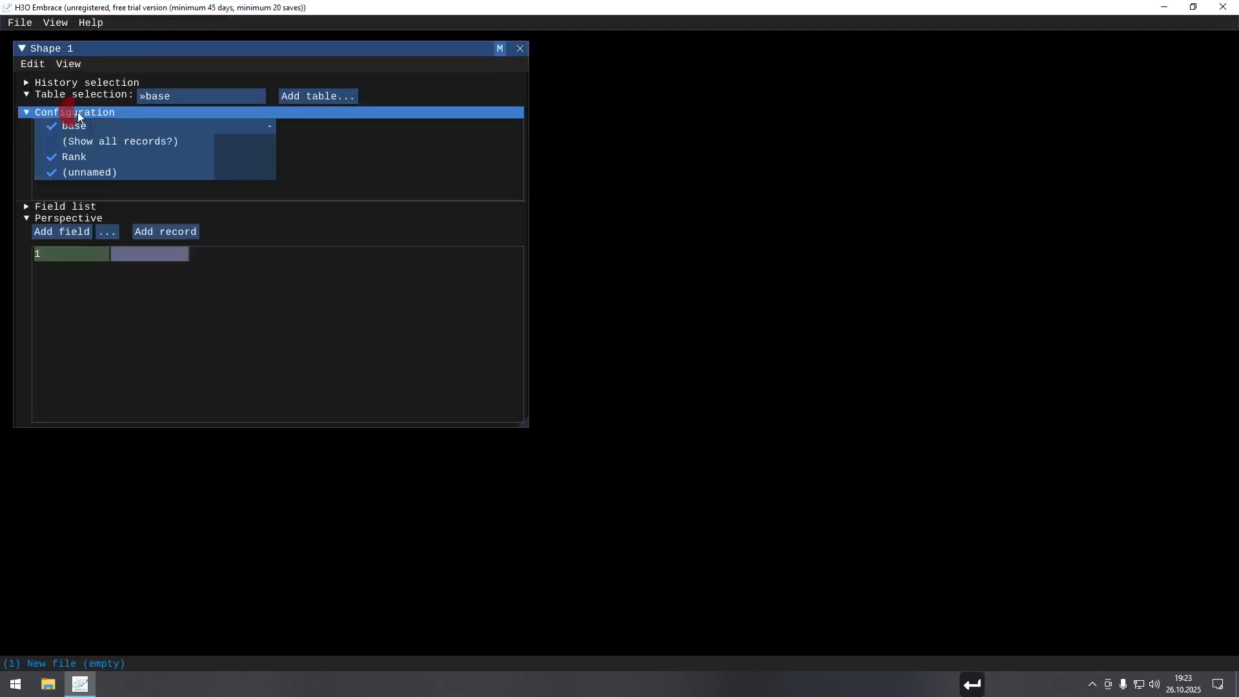
right_click(90, 172)
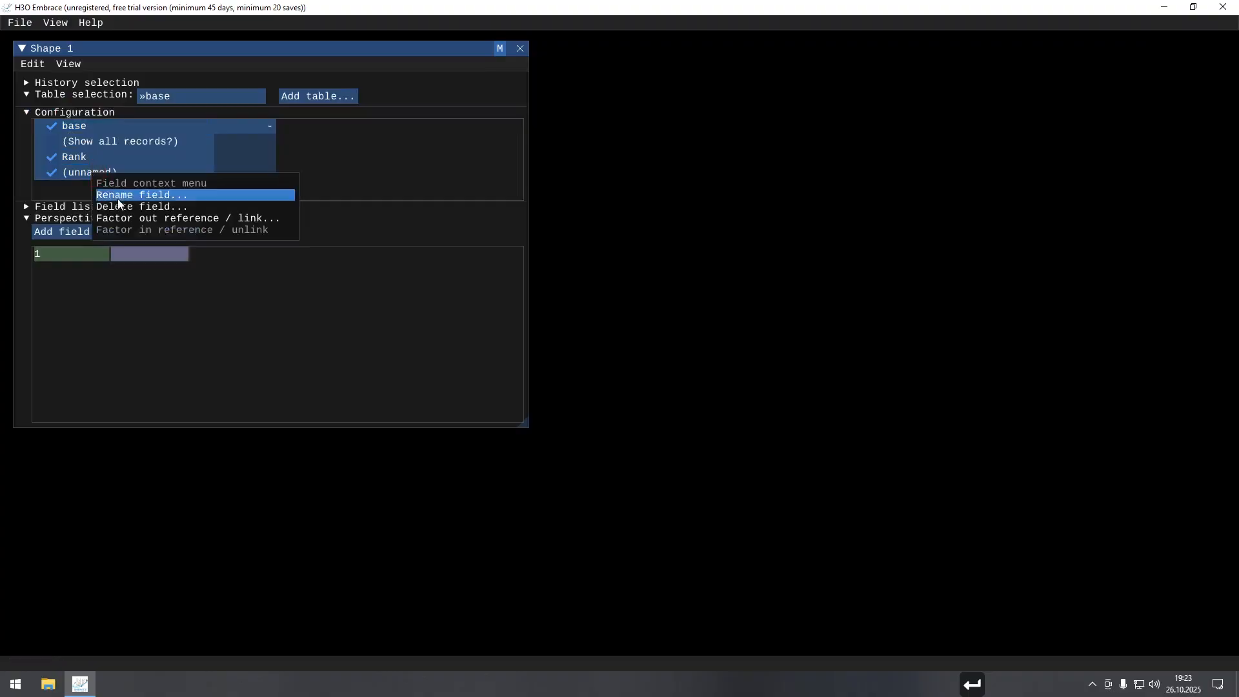
left_click(121, 195)
type("base")
key("Return")
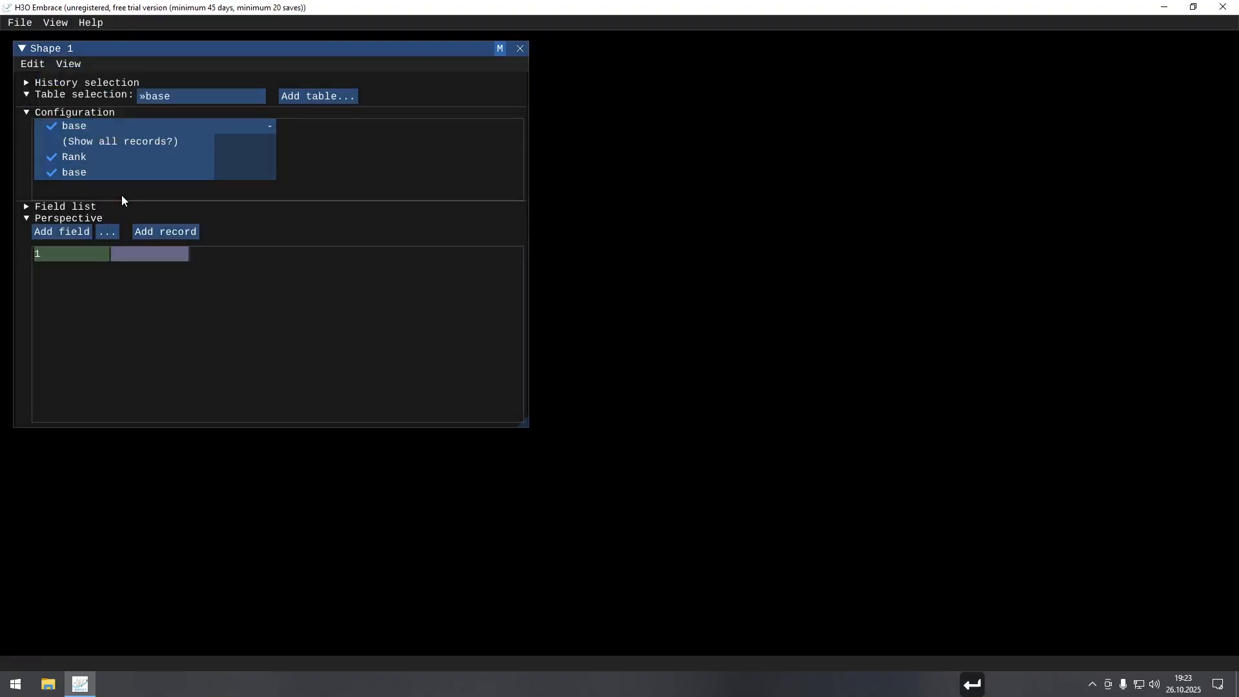
Add three more records to the base table.
key("ctrl+r")
key("ctrl+r")
key("ctrl+r")
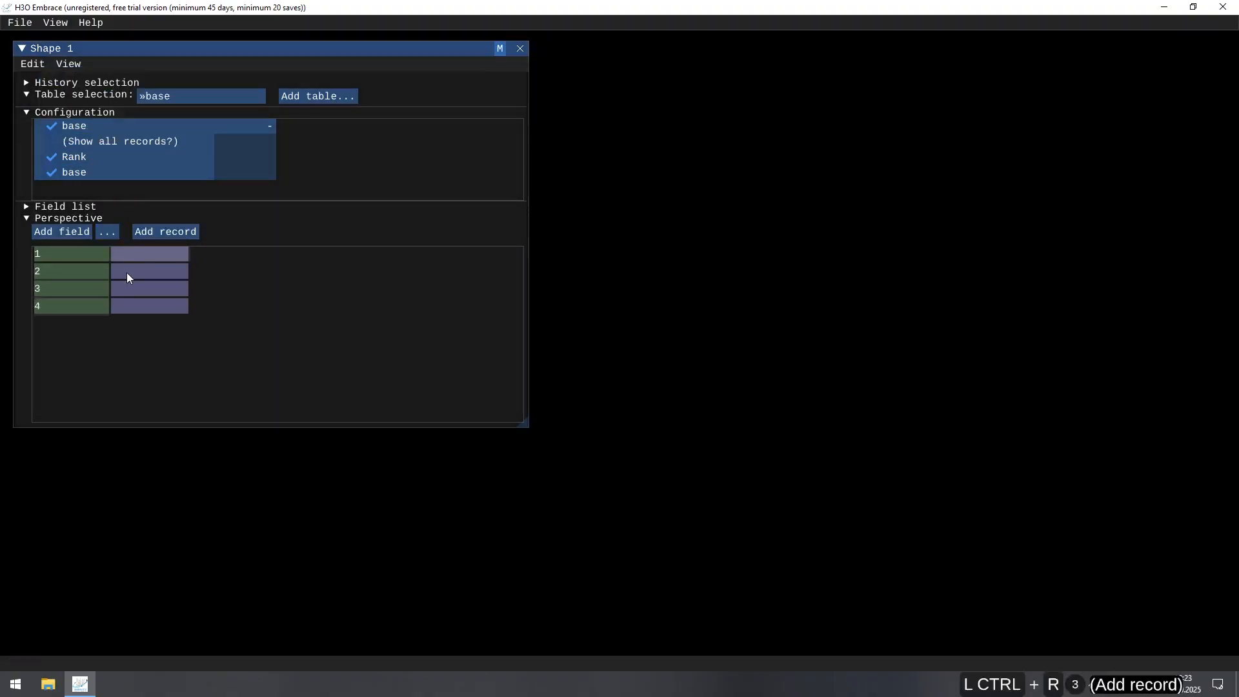
Fill the base field of the four records with 1, 2, 3 and 4 in order.
left_click(138, 254)
type("1")
key("Down")
type("2")
key("Down")
type("3")
key("Down")
type("4")
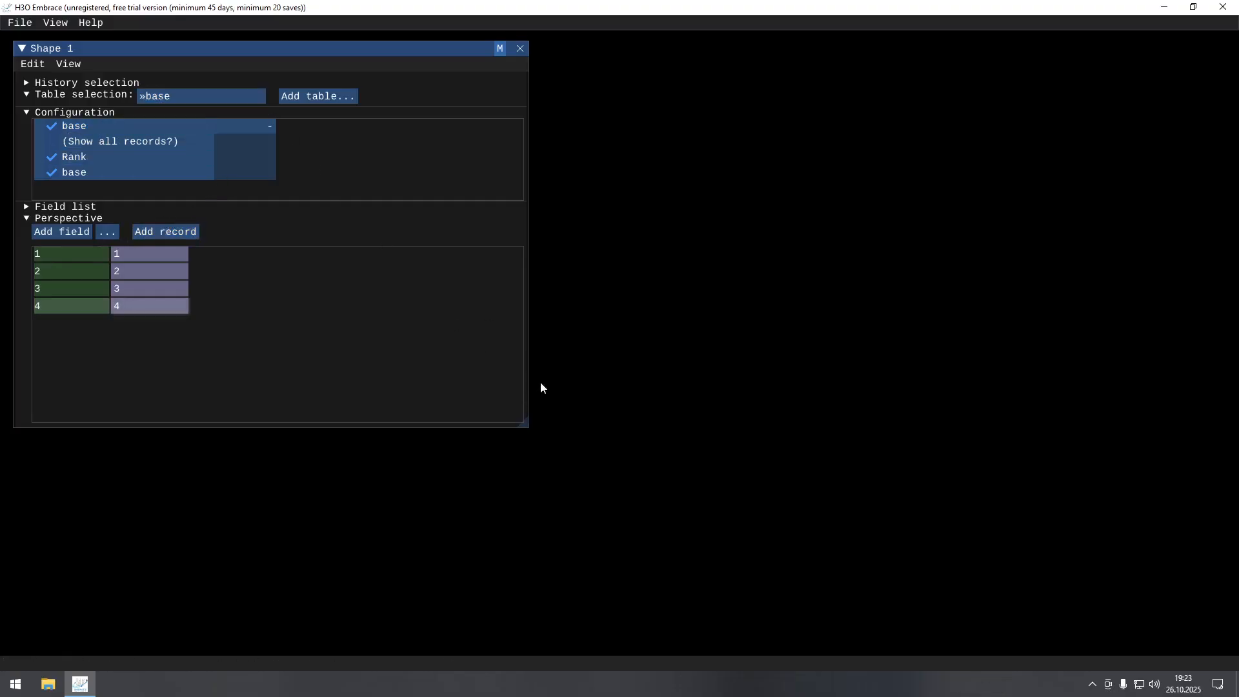
Shrink the base table's shape window and move it down to the lower part of the workspace.
left_click_drag(526, 426, 340, 373)
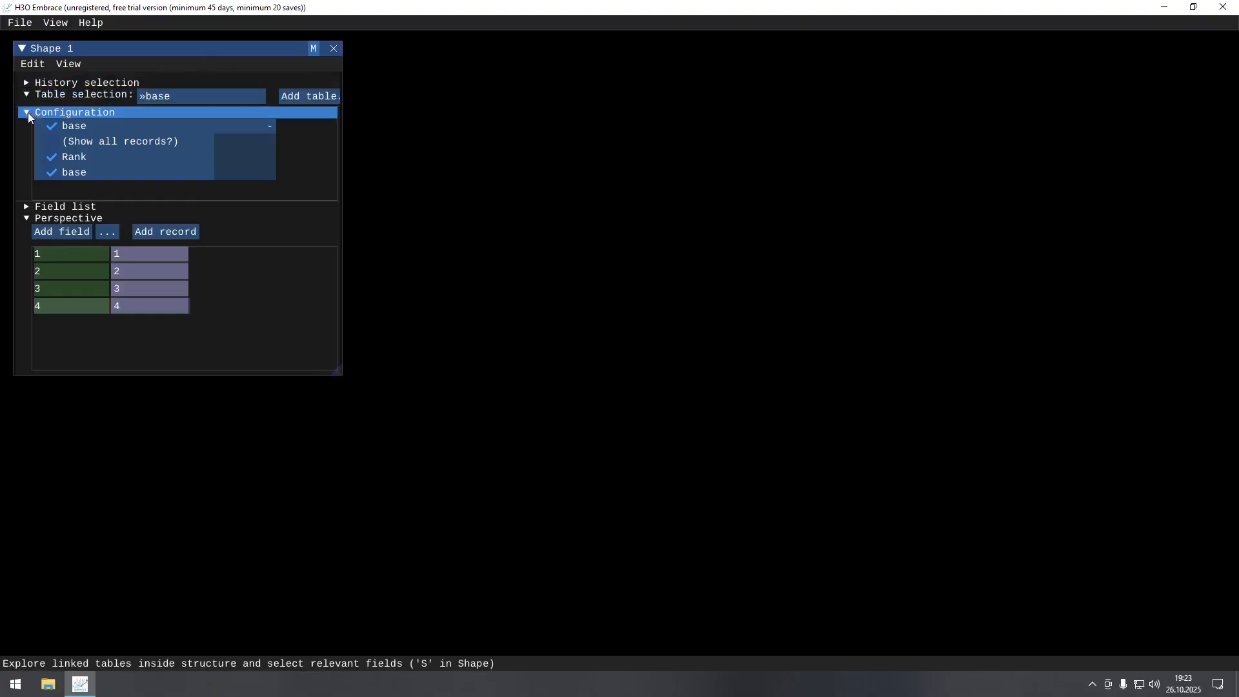
left_click_drag(115, 49, 114, 358)
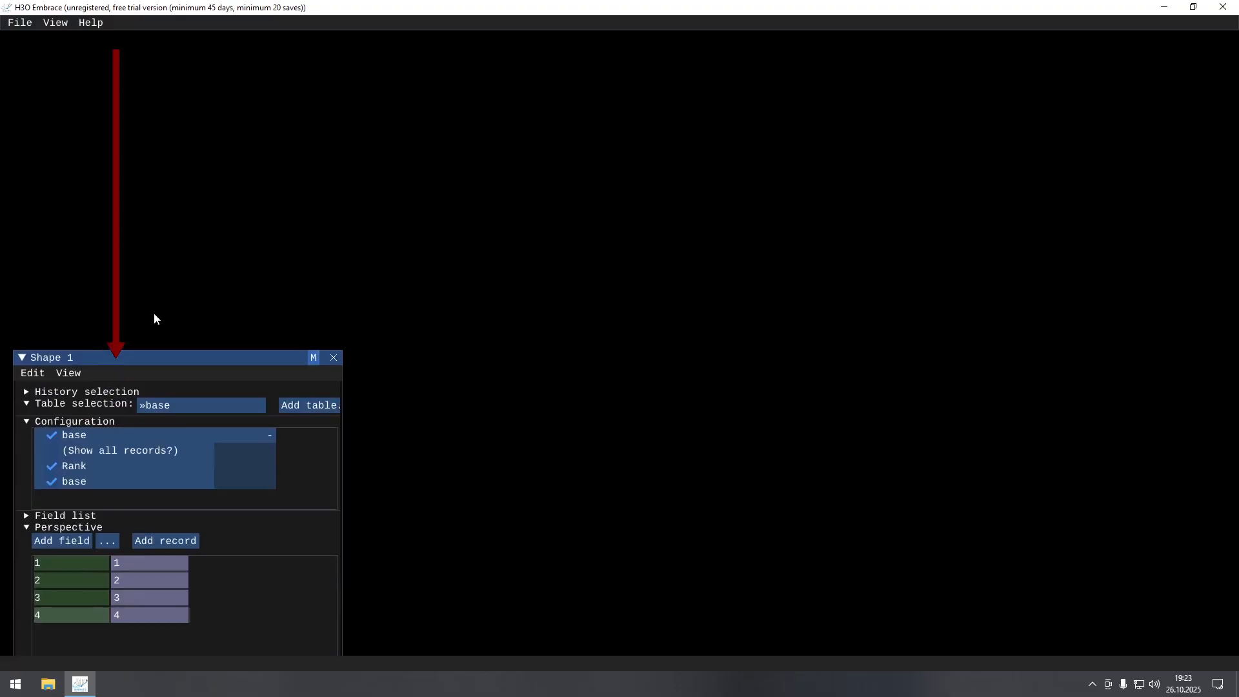
Create a new shape and add a table named "odd" in it.
key("ctrl+n")
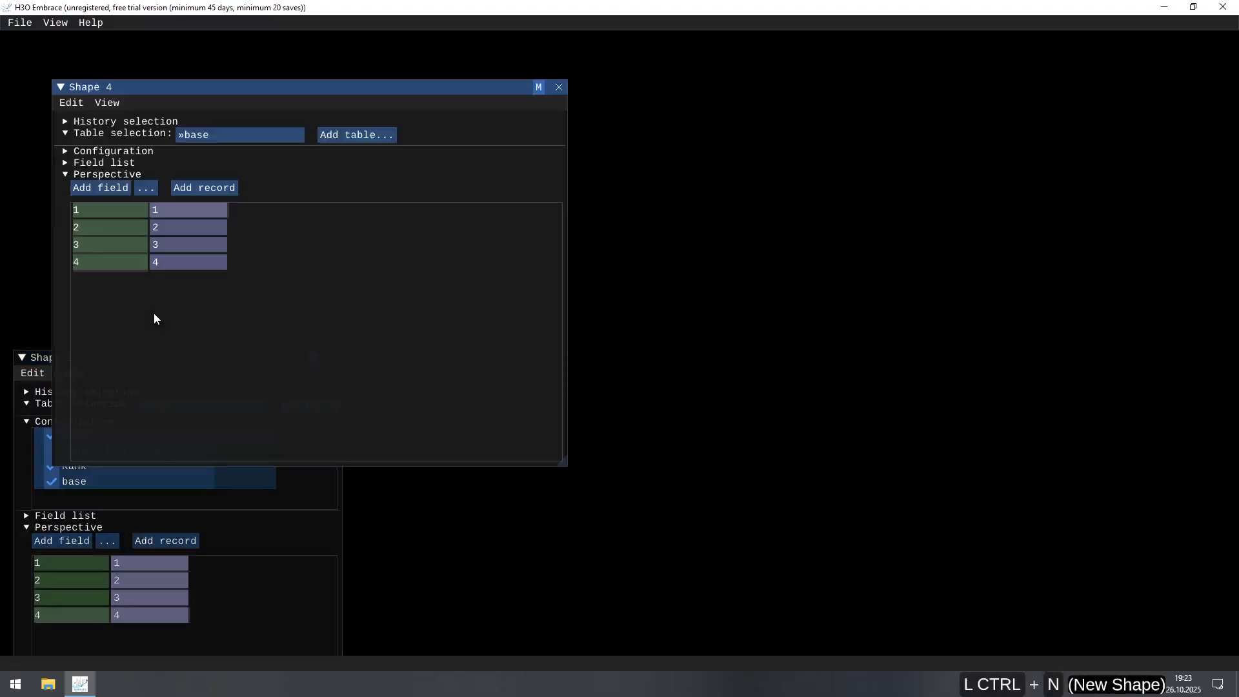
left_click(341, 135)
type("odd")
key("Return")
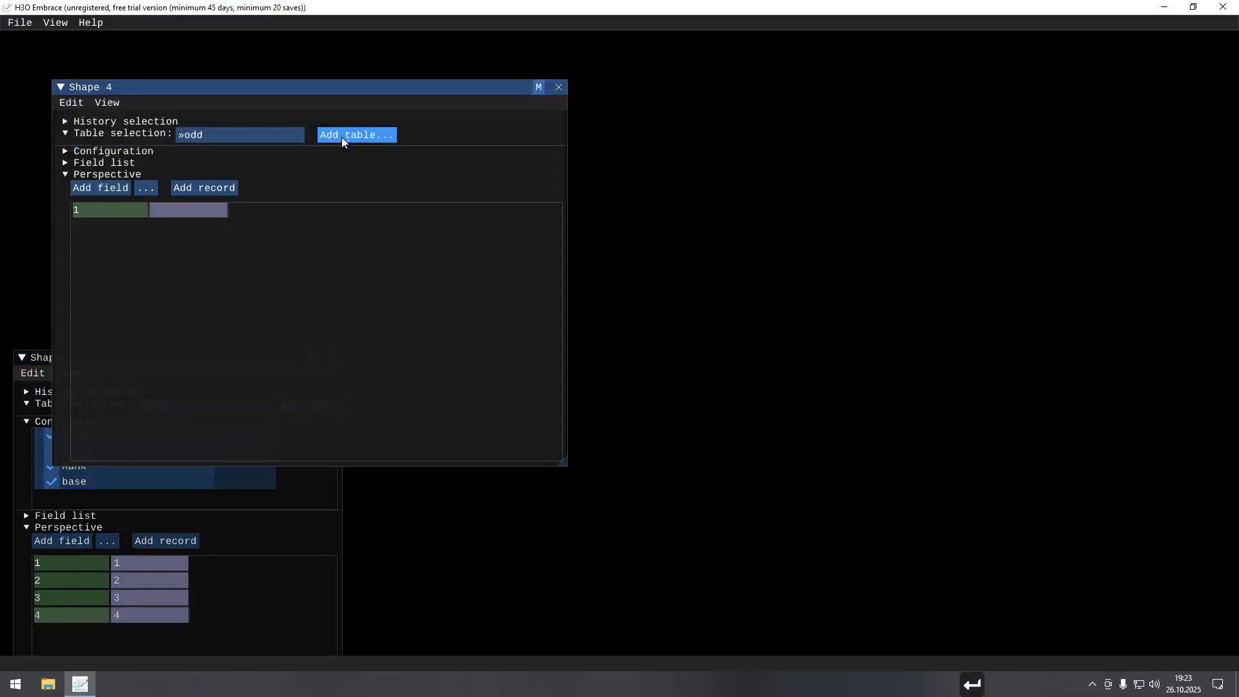
Expand the odd table's configuration and delete its unnamed field.
left_click(81, 151)
right_click(137, 214)
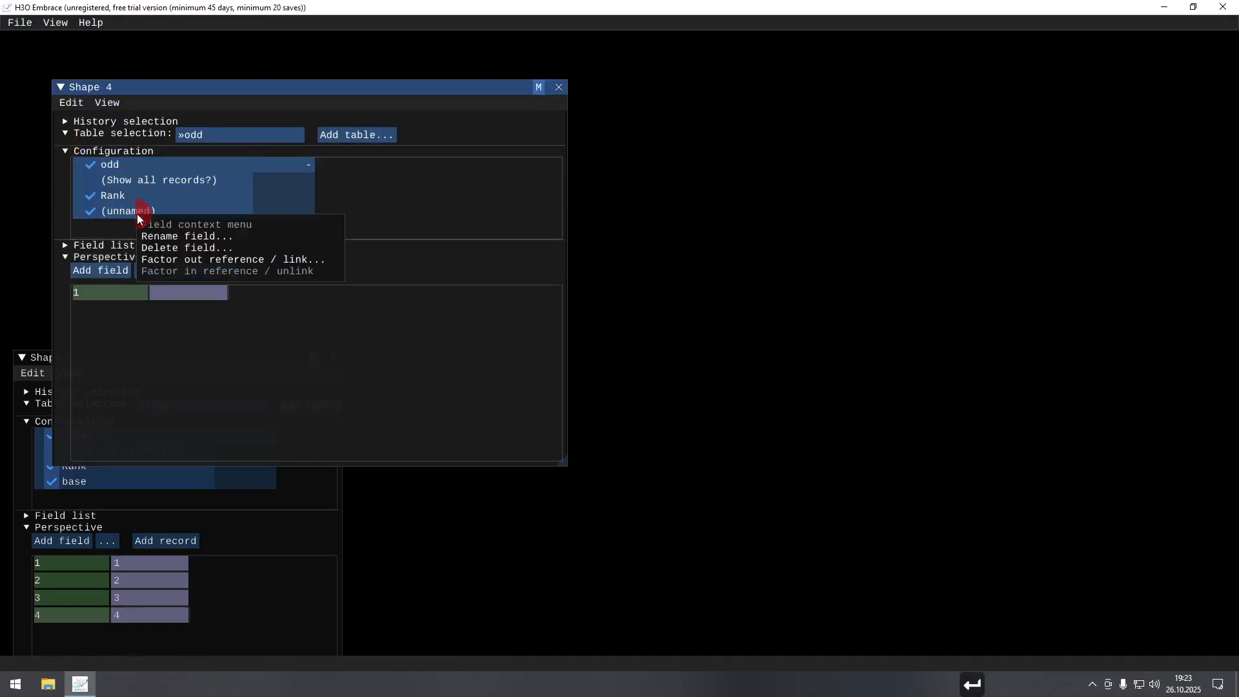
left_click(163, 250)
key("Return")
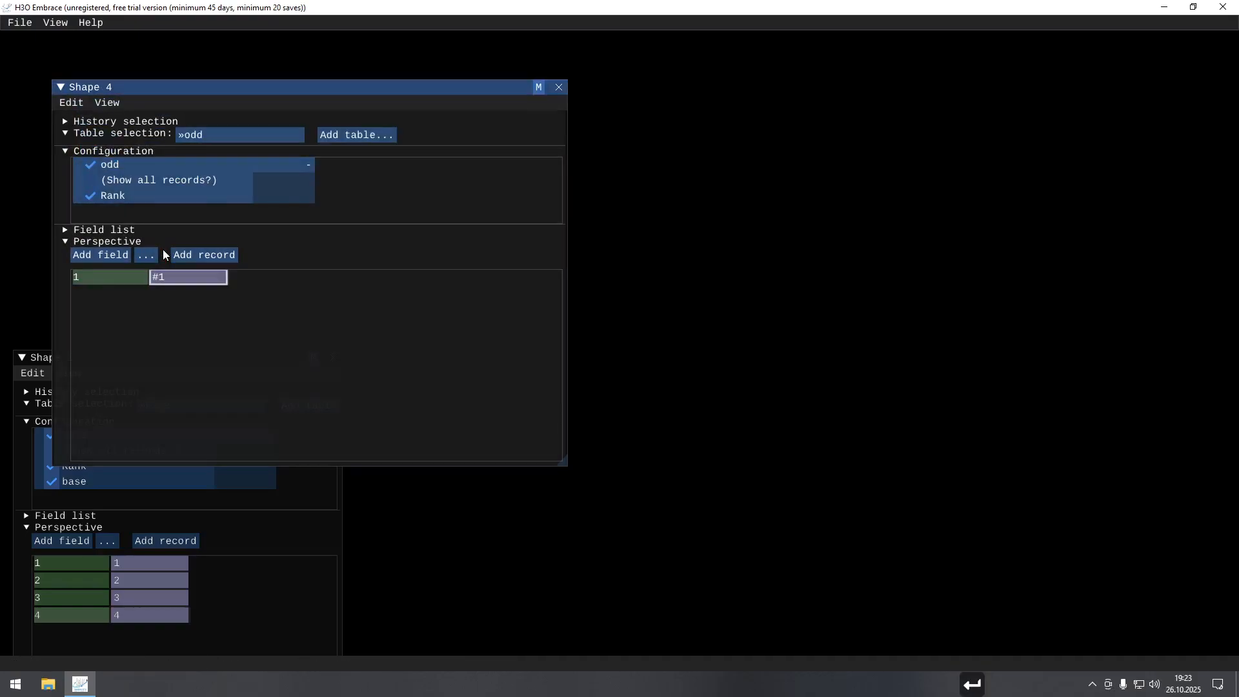
Add a field named "ref" to the odd table that references the base field of the base table.
left_click(149, 258)
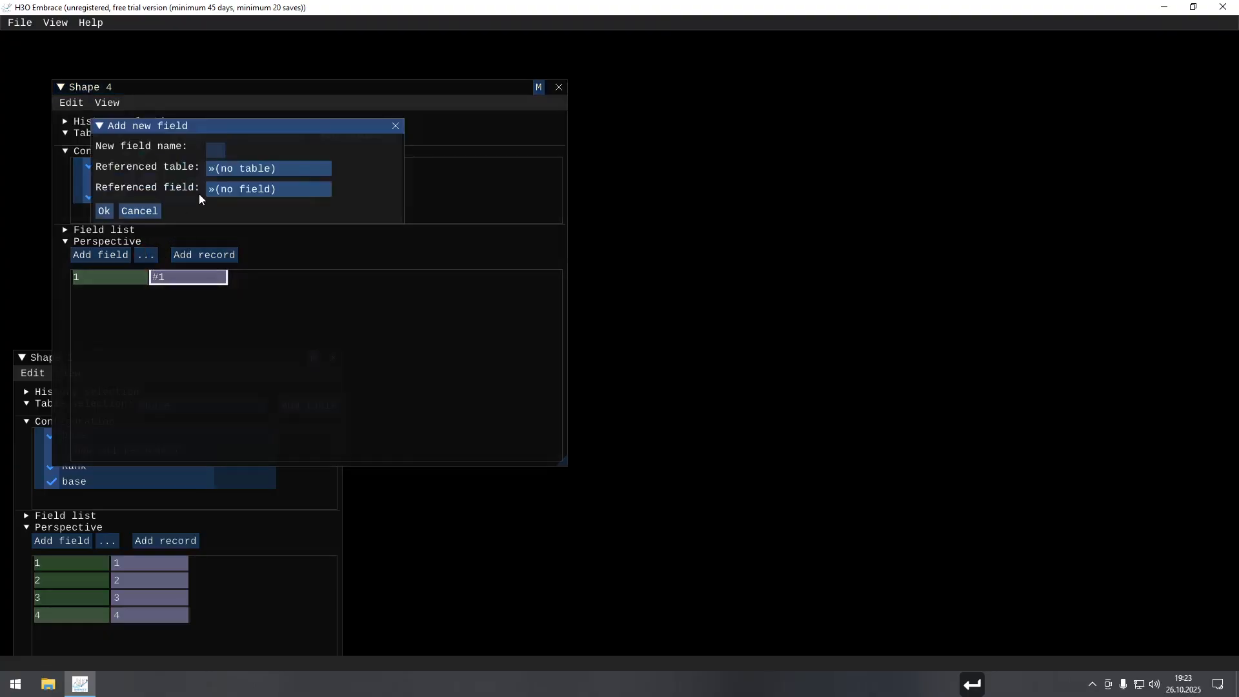
type("ref")
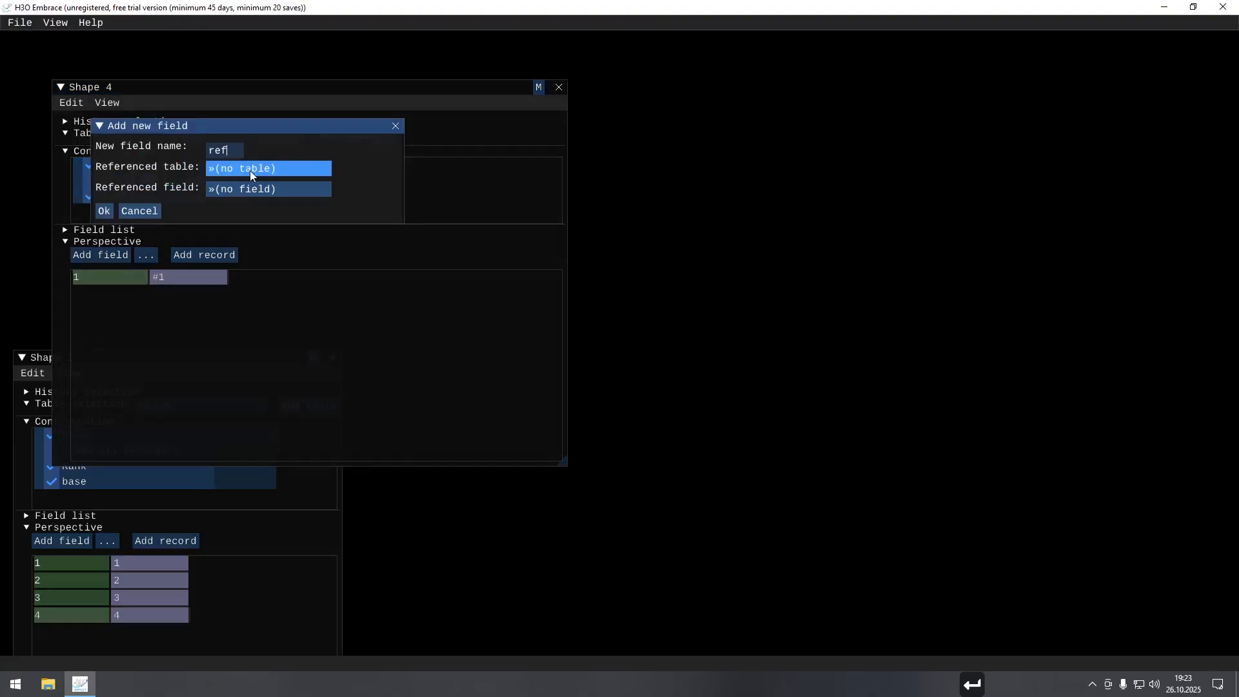
left_click(250, 169)
left_click(242, 231)
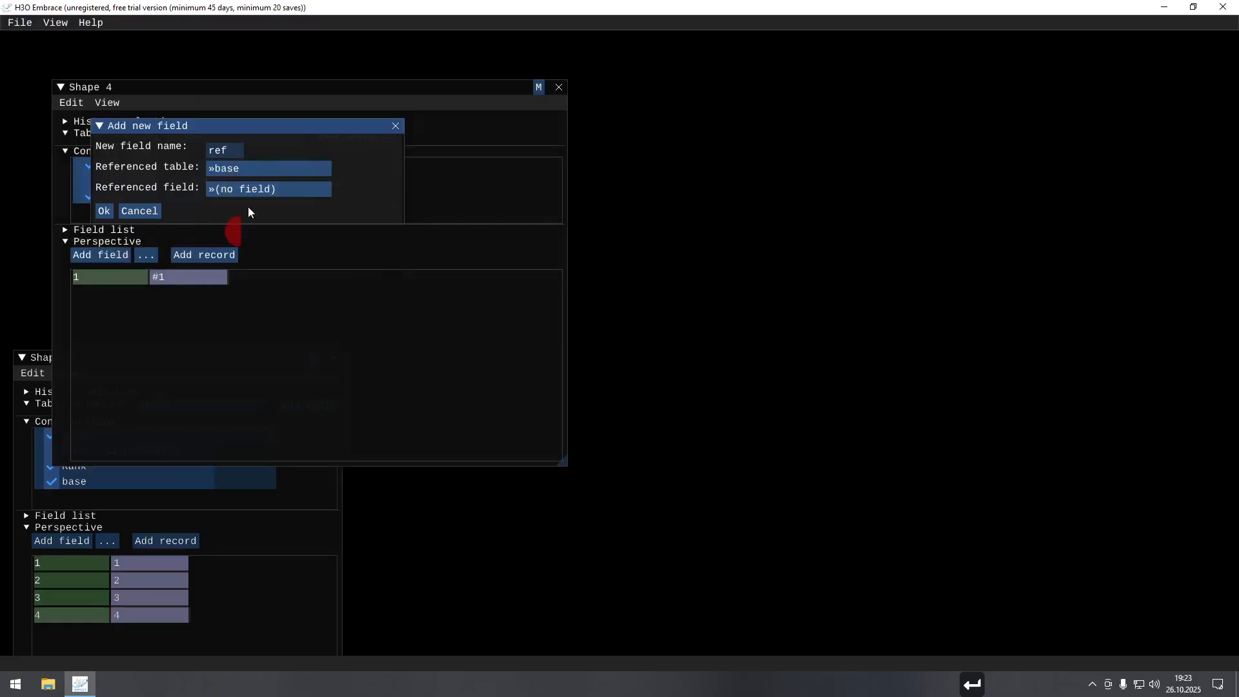
left_click(258, 191)
left_click(245, 250)
left_click(104, 211)
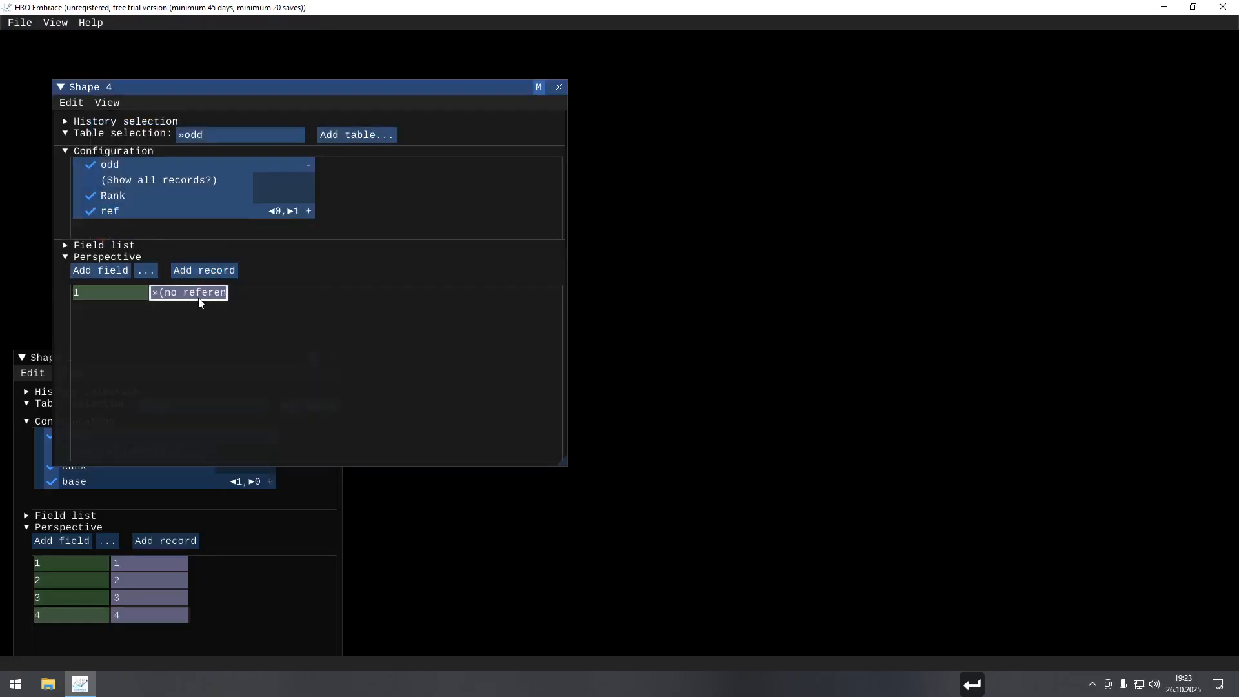
Add a second record to the odd table and set the two ref values to 1 and 3.
key("ctrl+r")
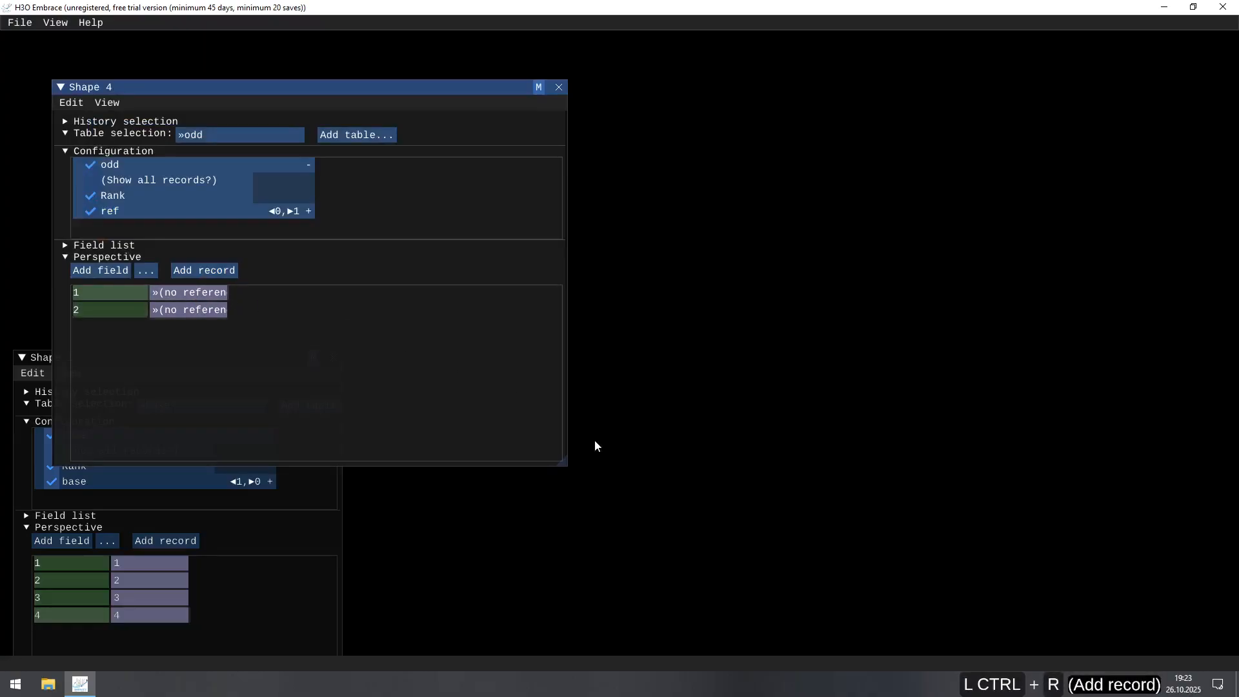
key("Down")
key("Down")
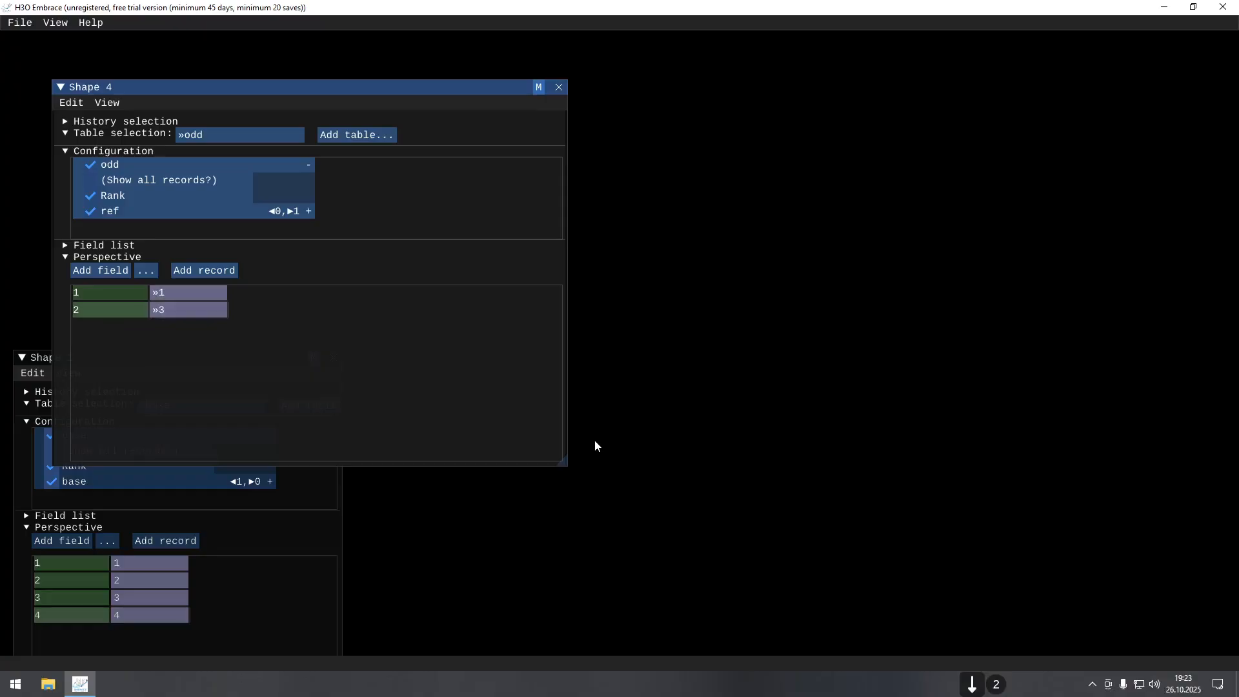
Move the odd table's shape window beside the base table's window and narrow it.
left_click_drag(249, 89, 542, 353)
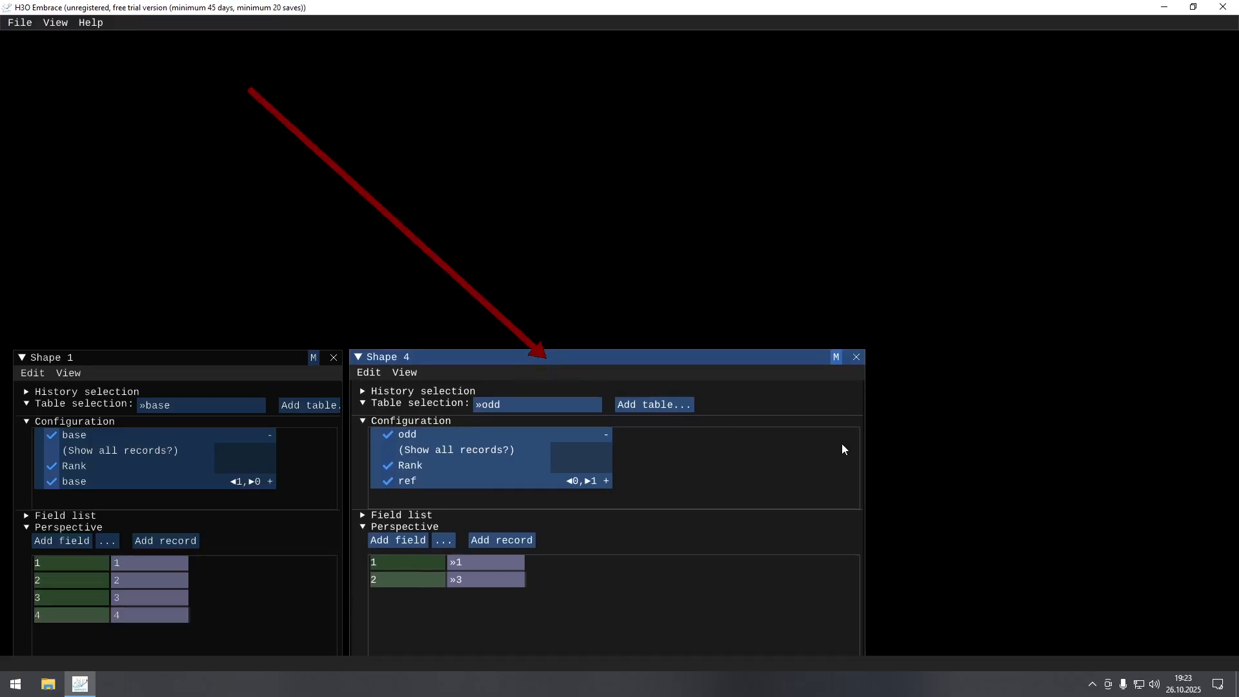
left_click_drag(865, 447, 665, 452)
Create another new shape and add a table named "ge3" in it.
key("ctrl+n")
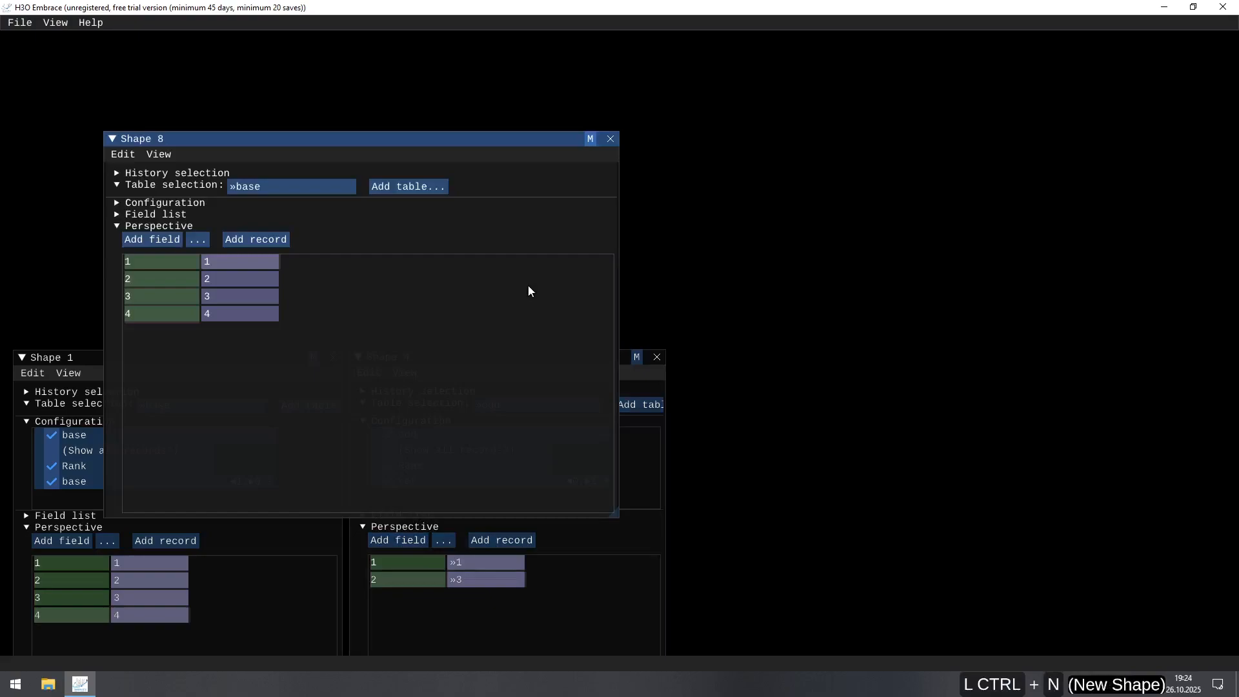
left_click(428, 191)
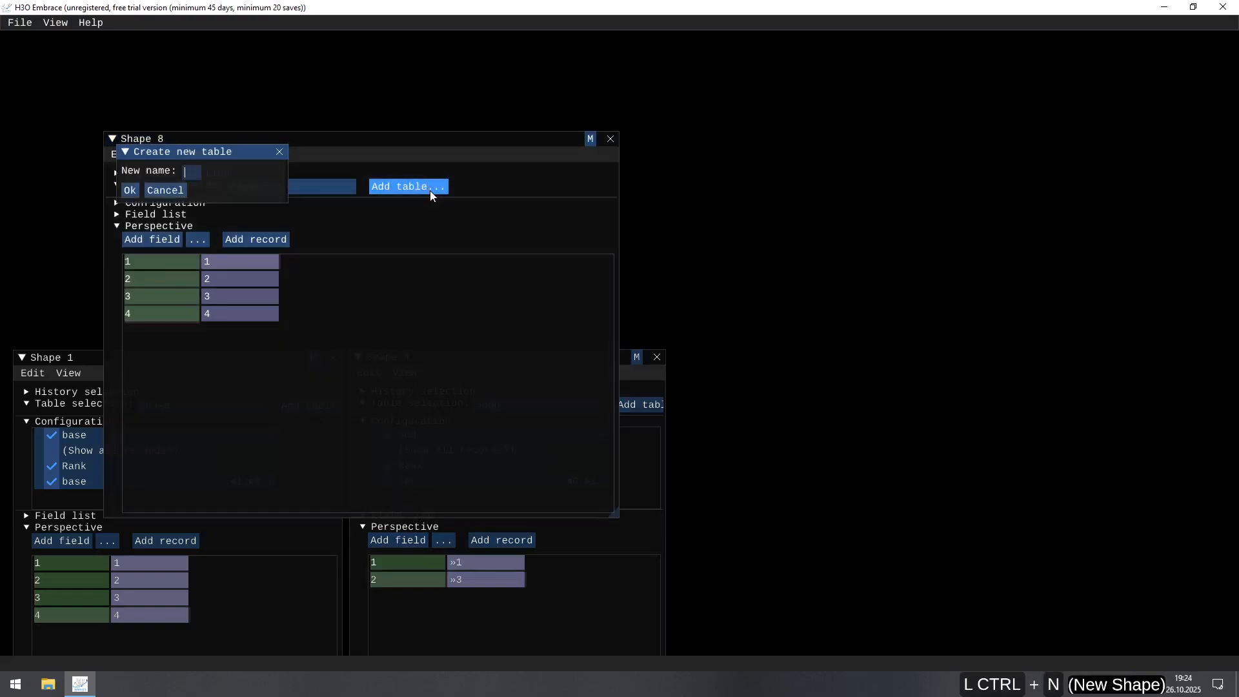
type("ge3")
key("Return")
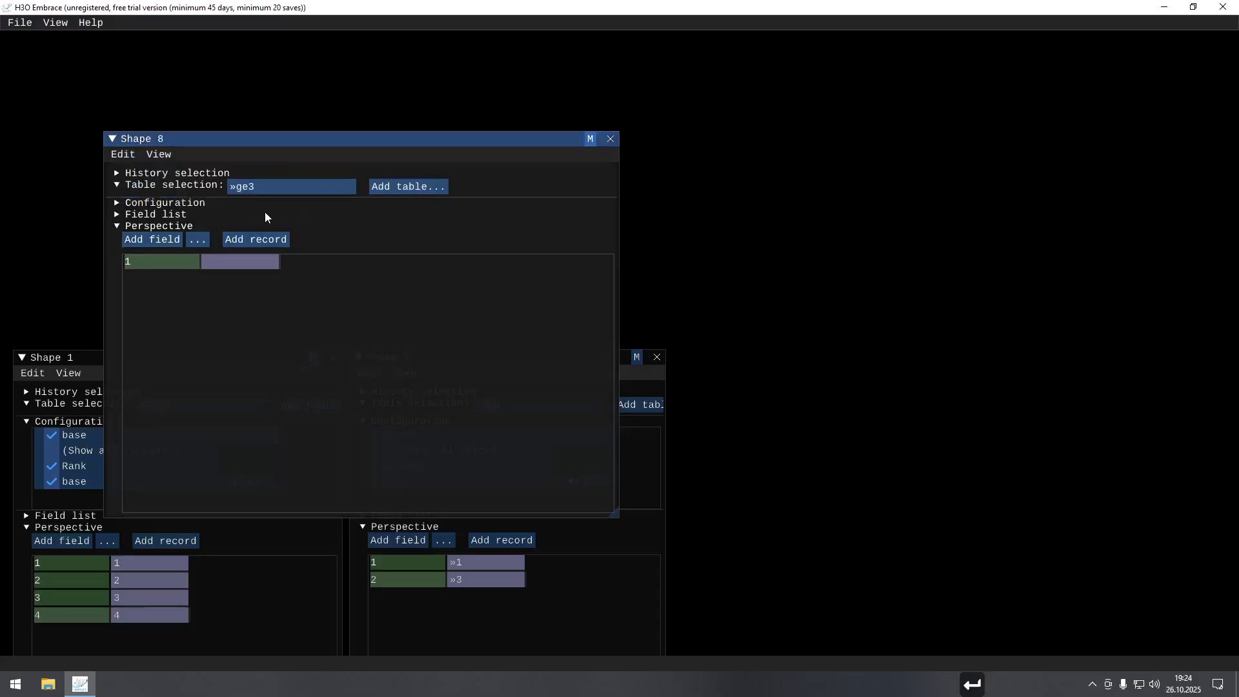
Expand the ge3 table's configuration and delete its unnamed field.
left_click(195, 204)
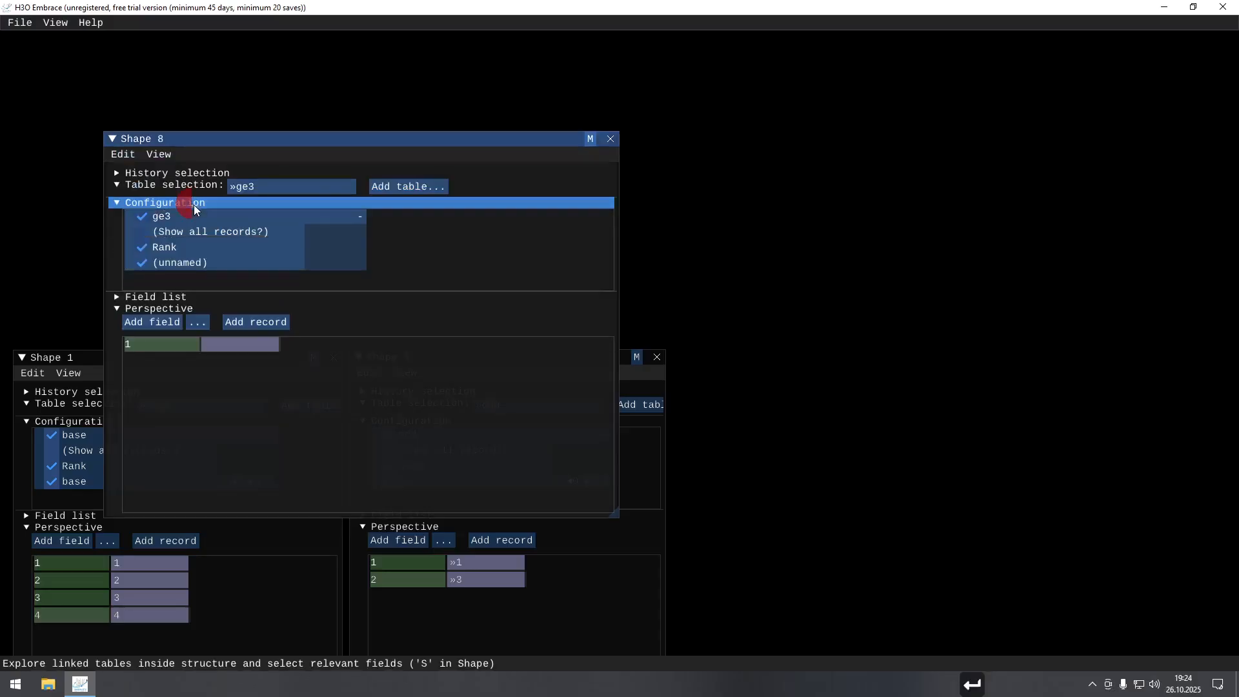
right_click(184, 262)
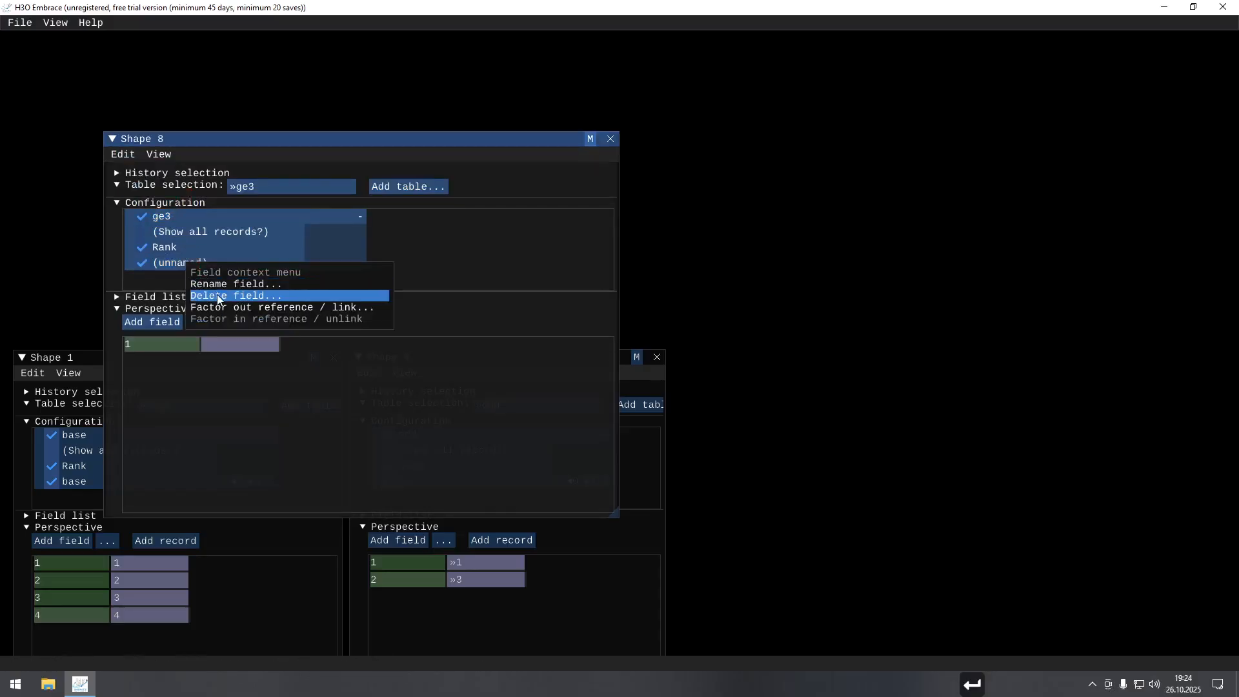
left_click(217, 295)
key("Return")
Add a field named "ref" to the ge3 table that references the base field of the base table.
left_click(192, 310)
type("ref")
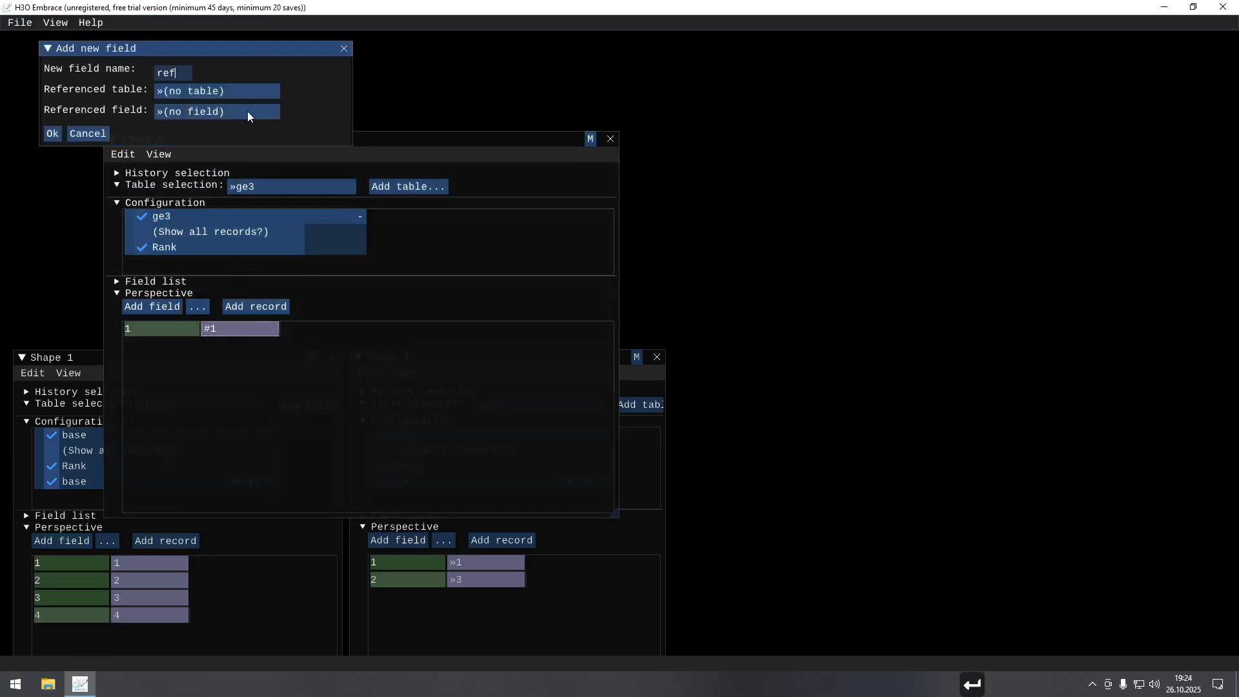
left_click(255, 92)
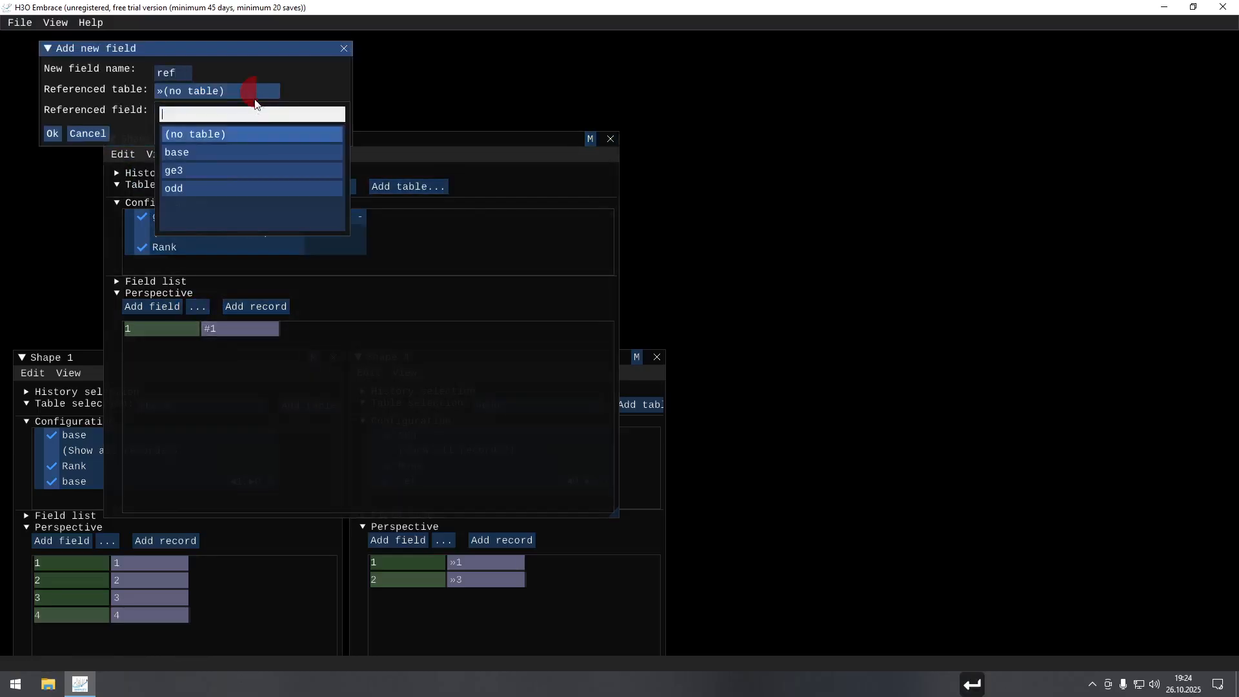
left_click(212, 153)
left_click(214, 111)
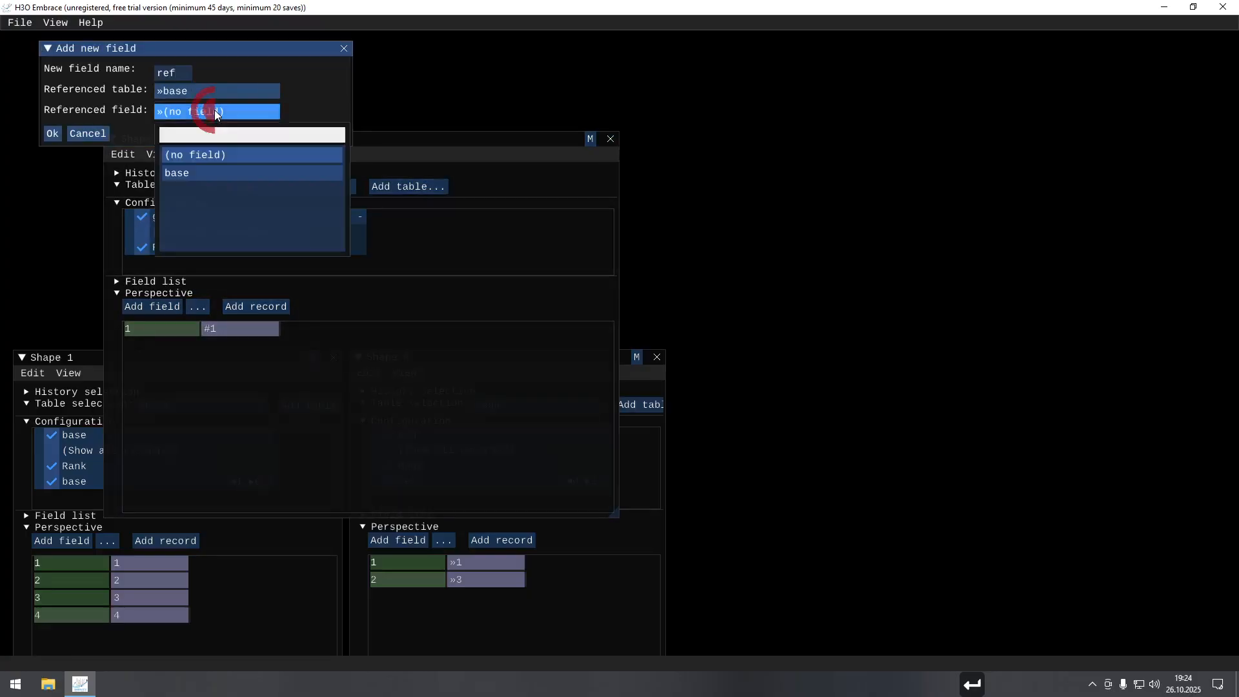
left_click(191, 170)
left_click(52, 133)
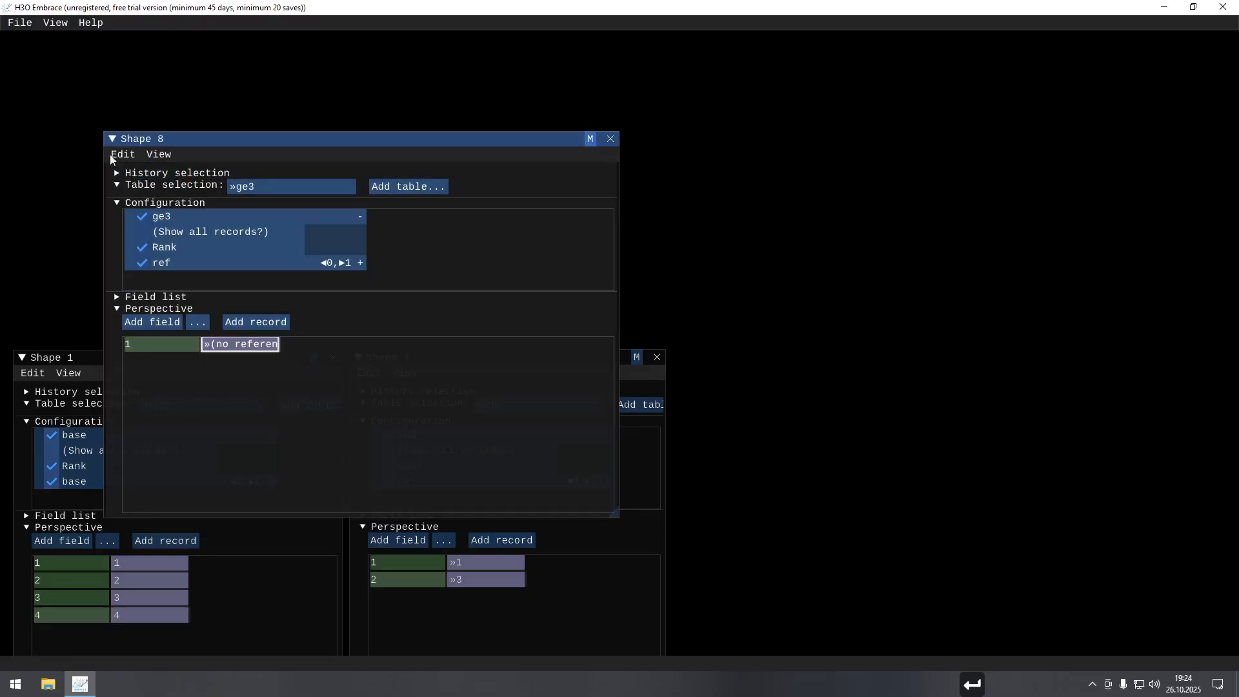
Add a second record to the ge3 table and set the two ref values to 3 and 4.
key("ctrl+r")
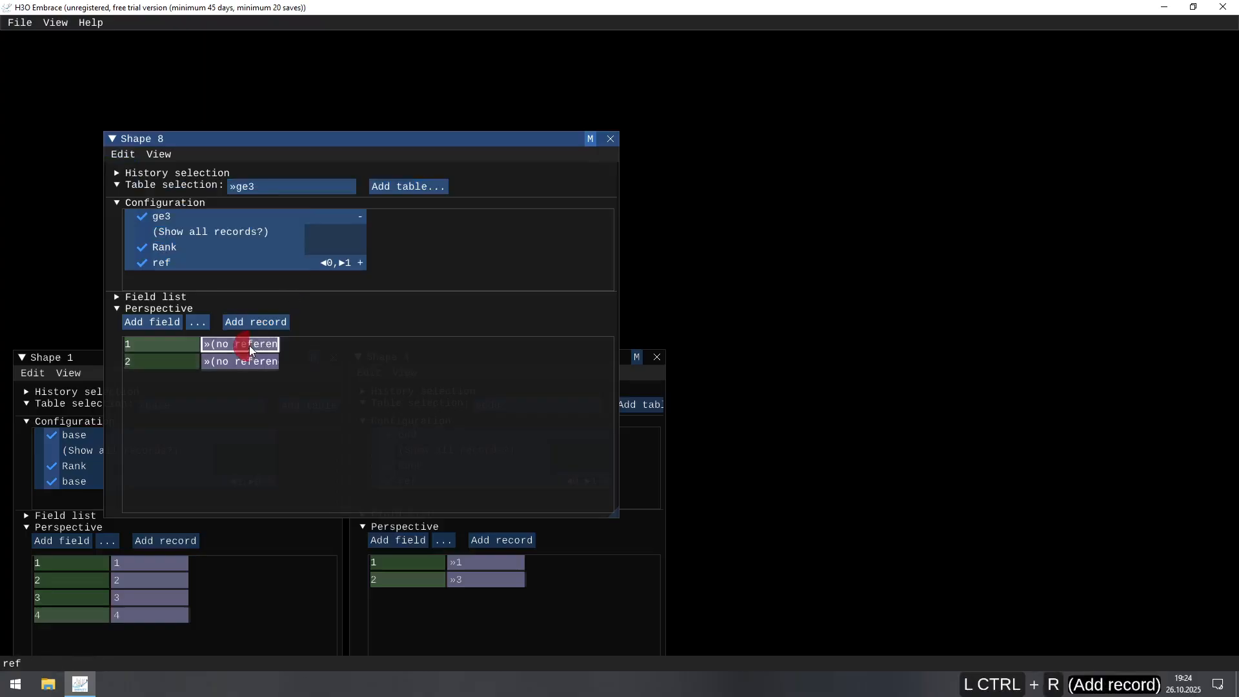
type("3")
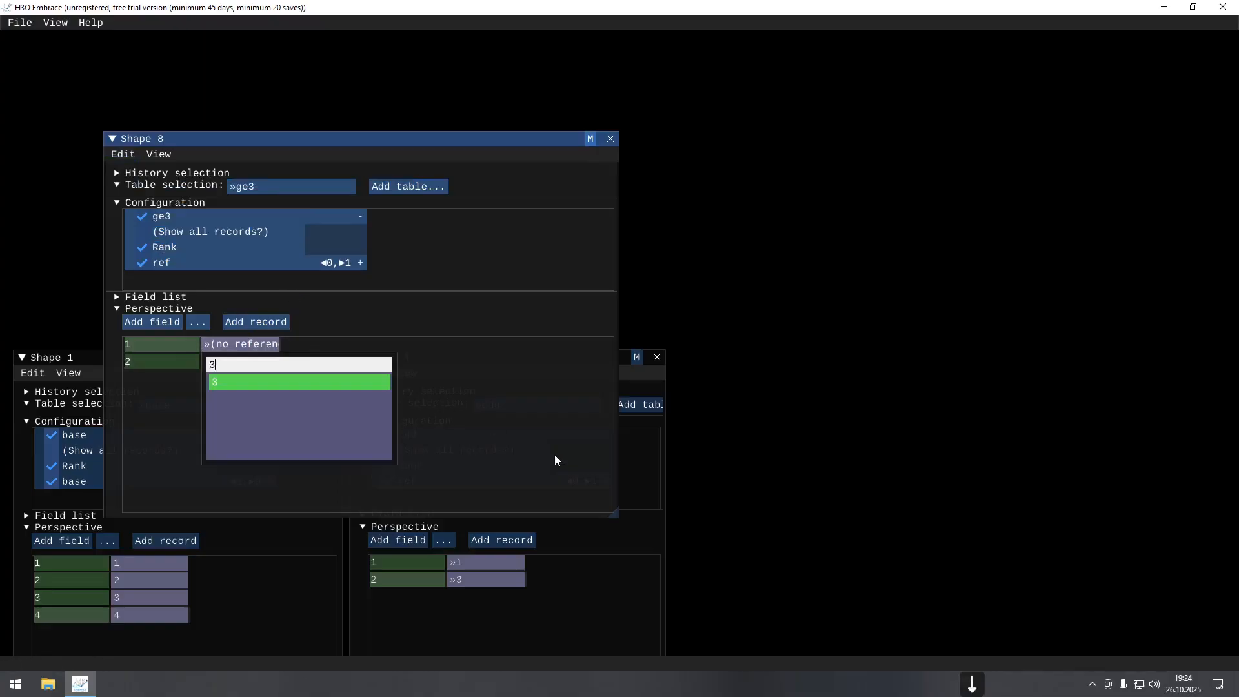
key("Down")
type("4")
key("Down")
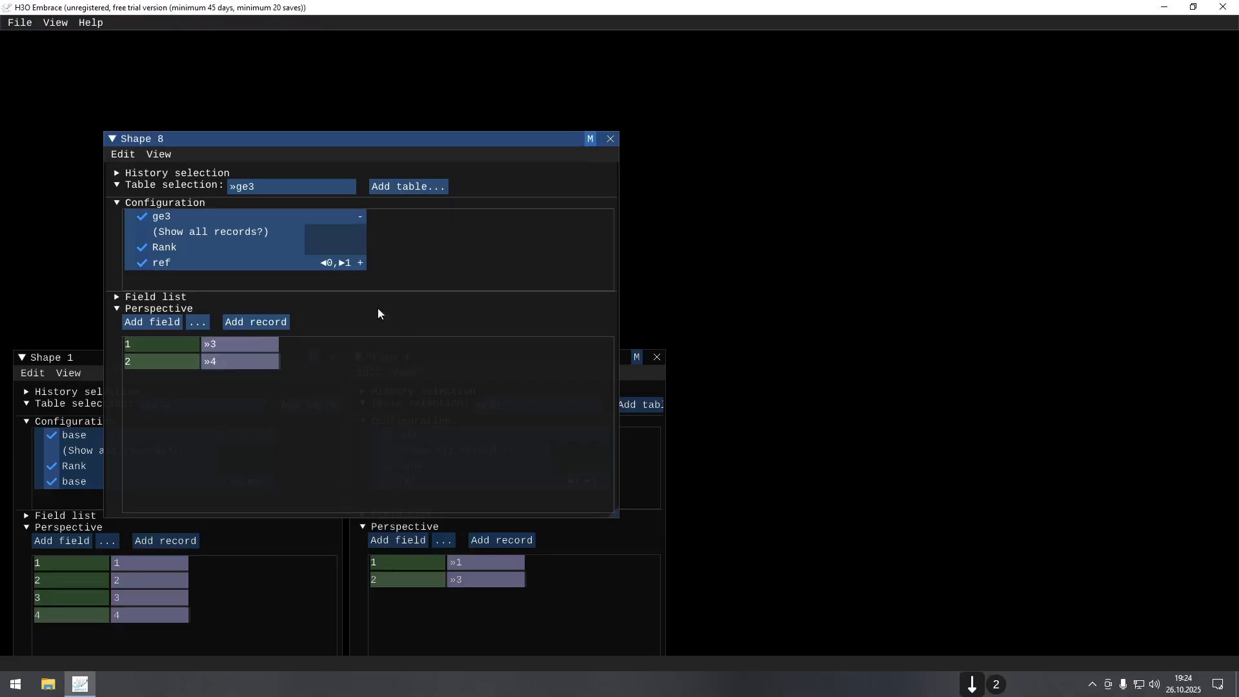
Move the ge3 table's shape window beside the odd table's window, narrow it and deselect it.
left_click_drag(325, 140, 896, 363)
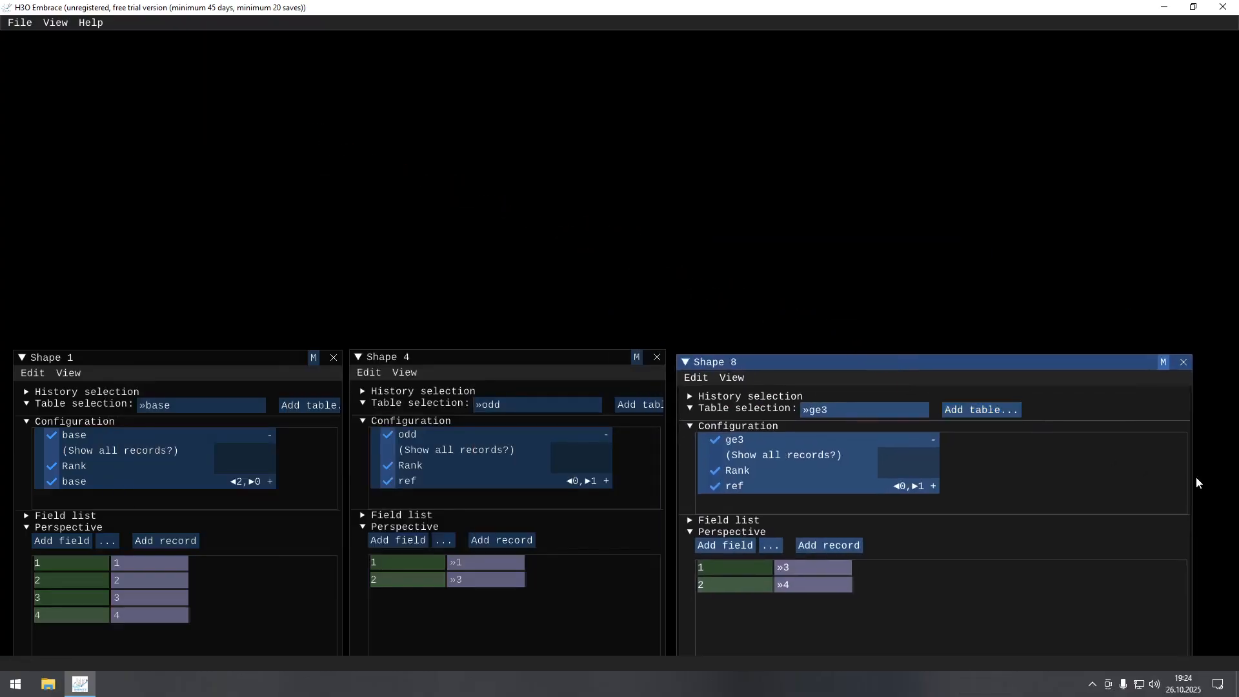
left_click_drag(1192, 479, 979, 494)
left_click(457, 207)
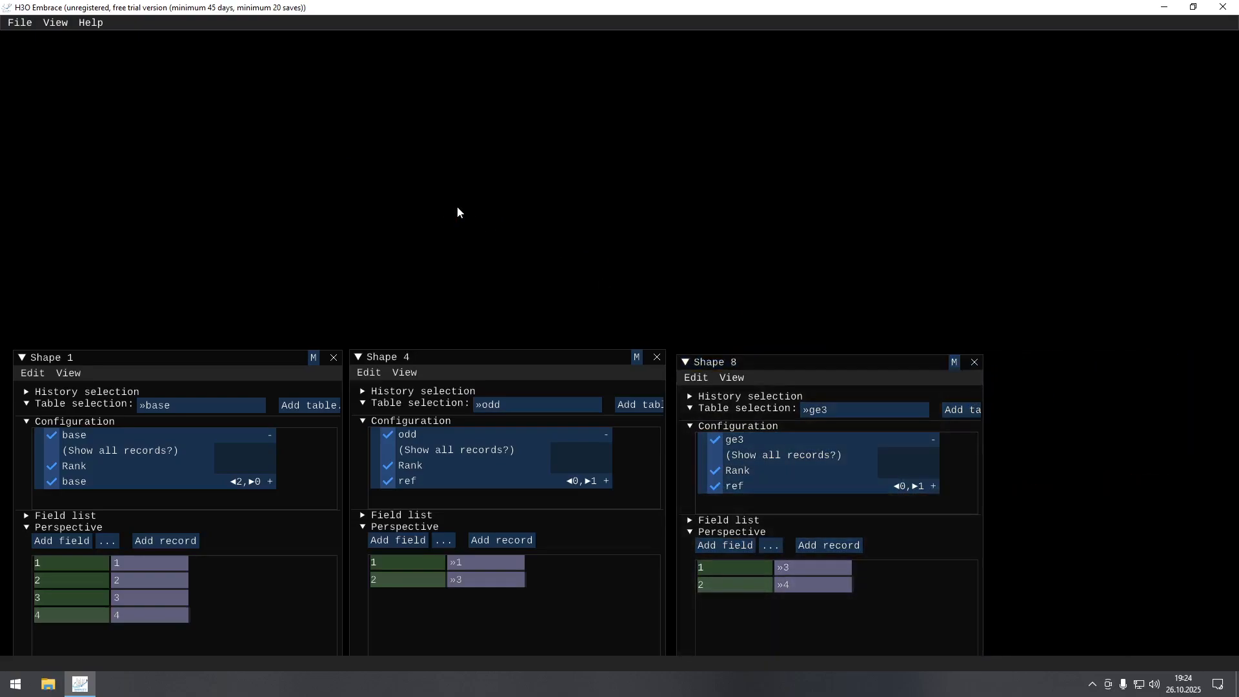
Open a new shape for the base table, with its configuration and the base field's references expanded in a widened window.
key("ctrl+n")
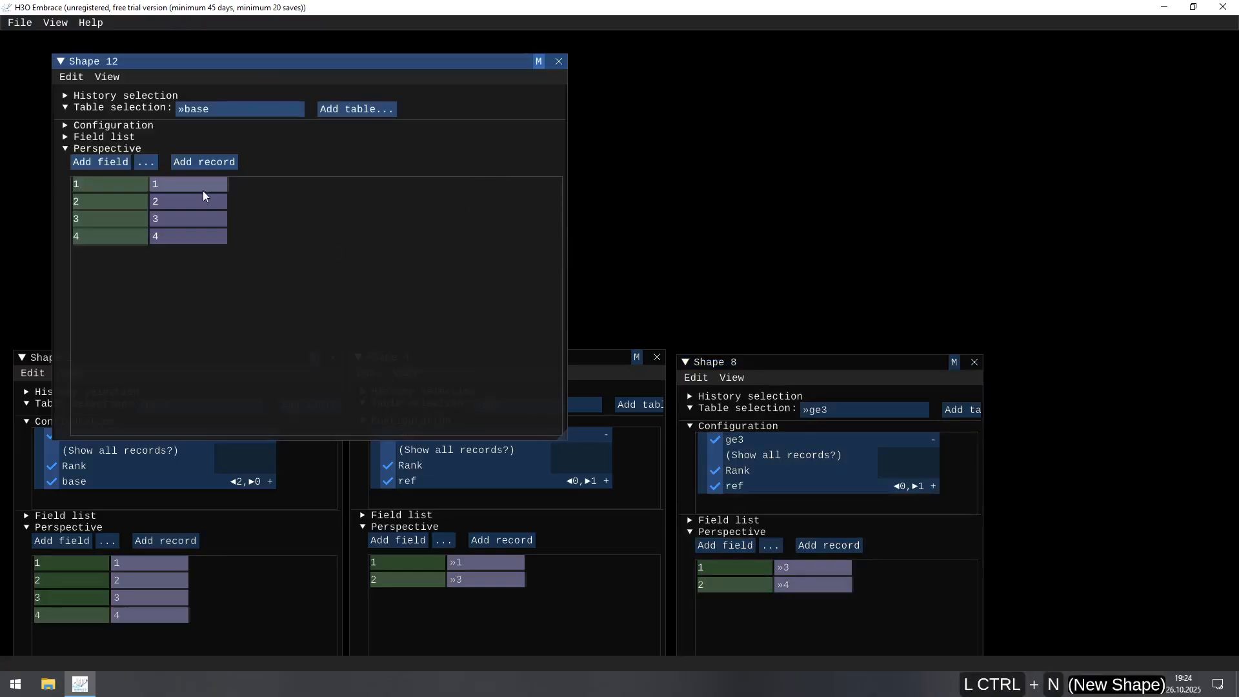
left_click(64, 125)
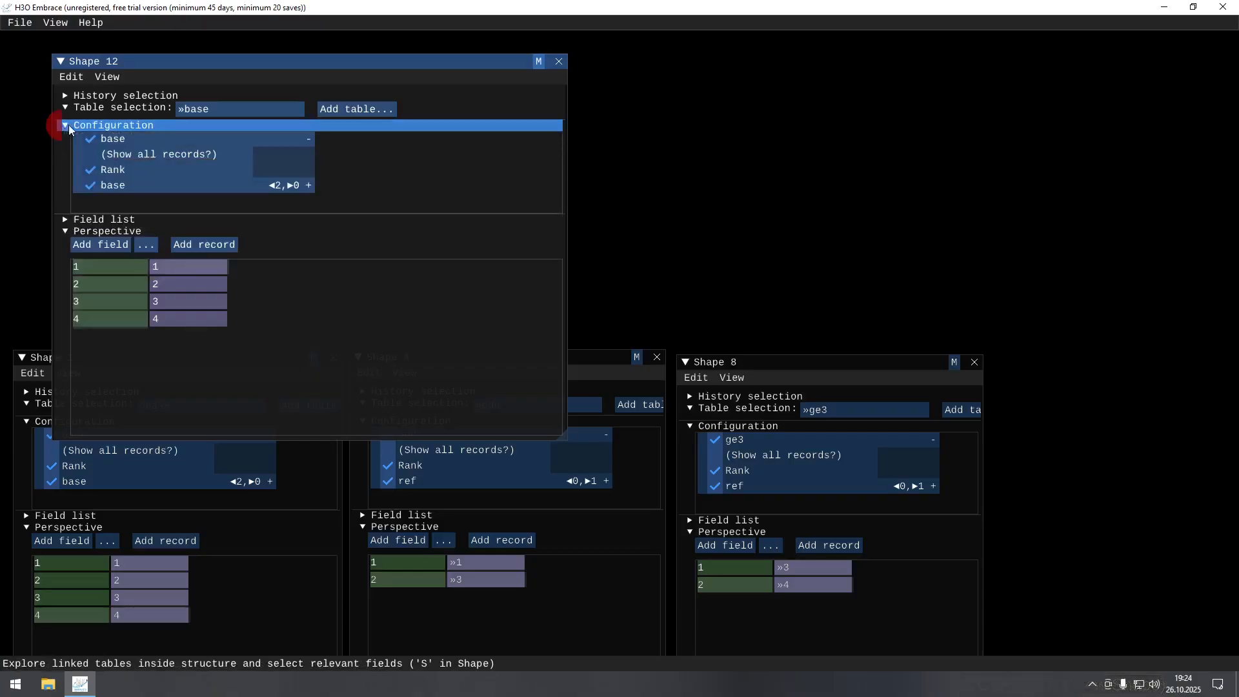
left_click(307, 186)
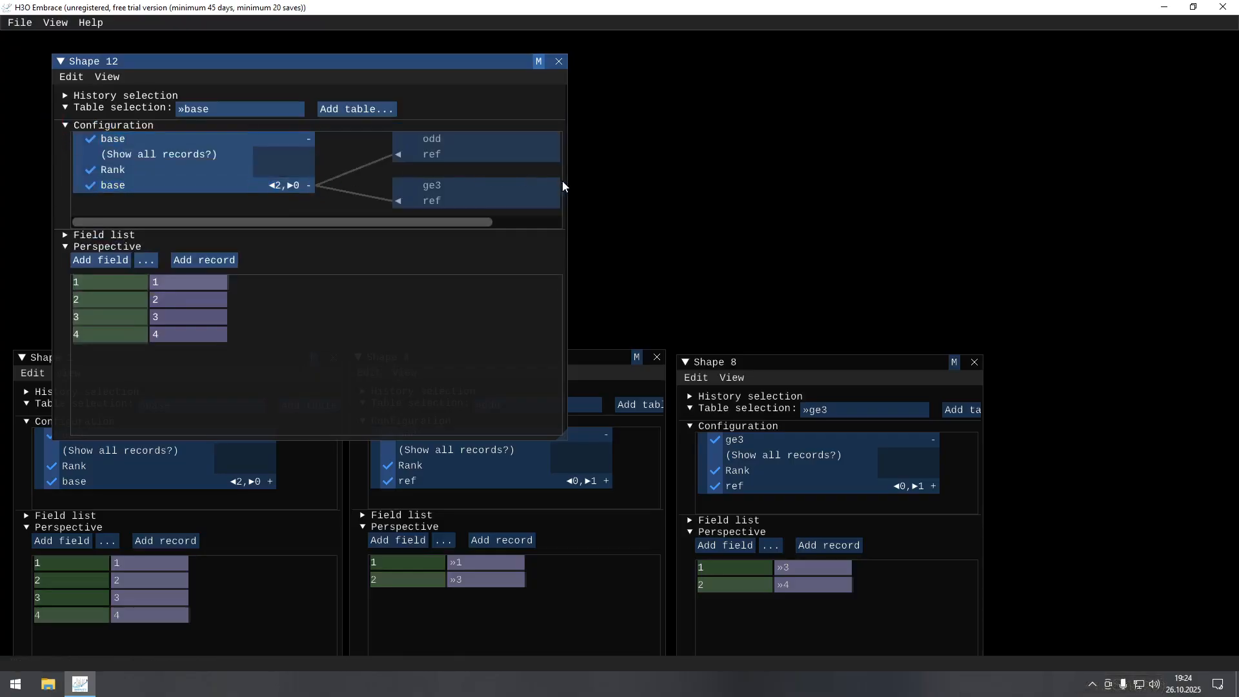
left_click_drag(570, 187, 837, 199)
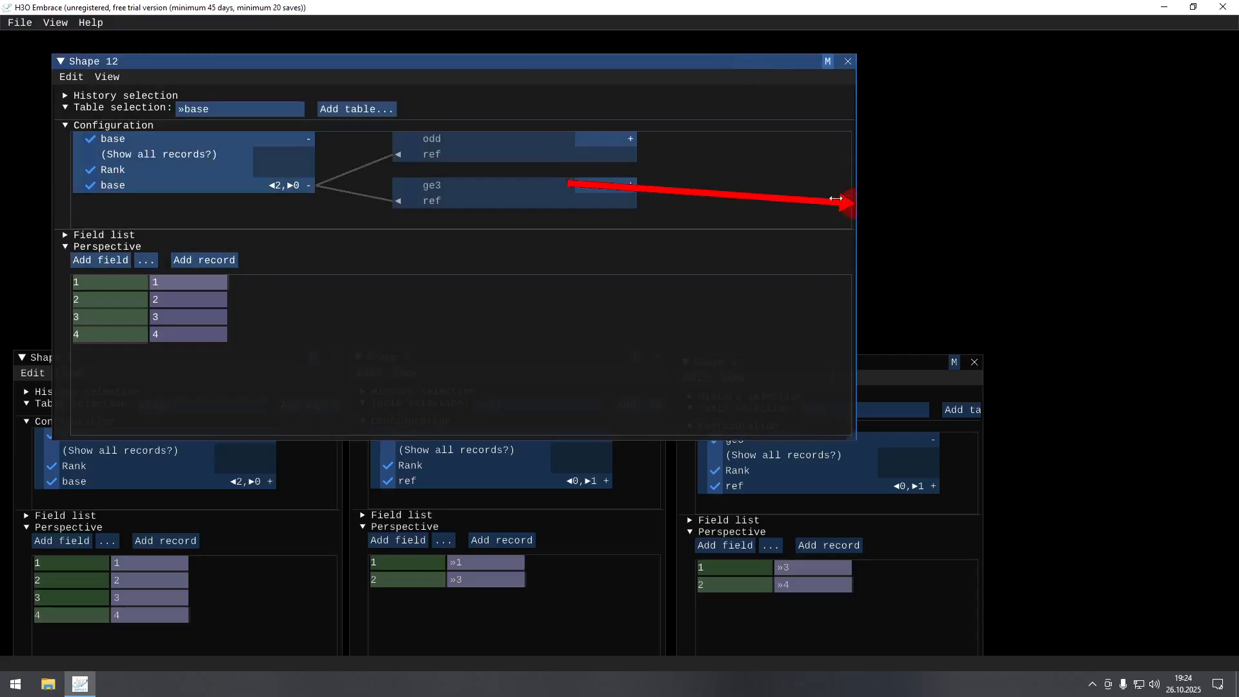
Expand the odd and ge3 tables in the new shape's configuration and display the ref field of each.
left_click(613, 139)
left_click(614, 215)
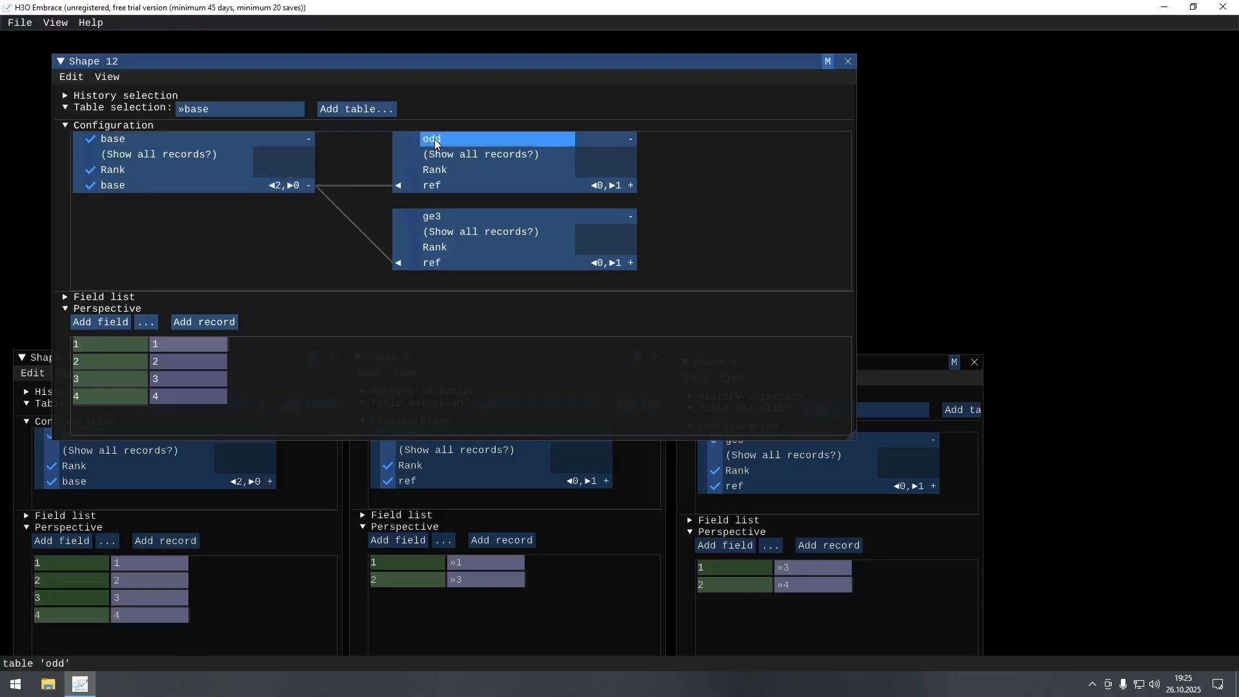
left_click(445, 186)
left_click(447, 262)
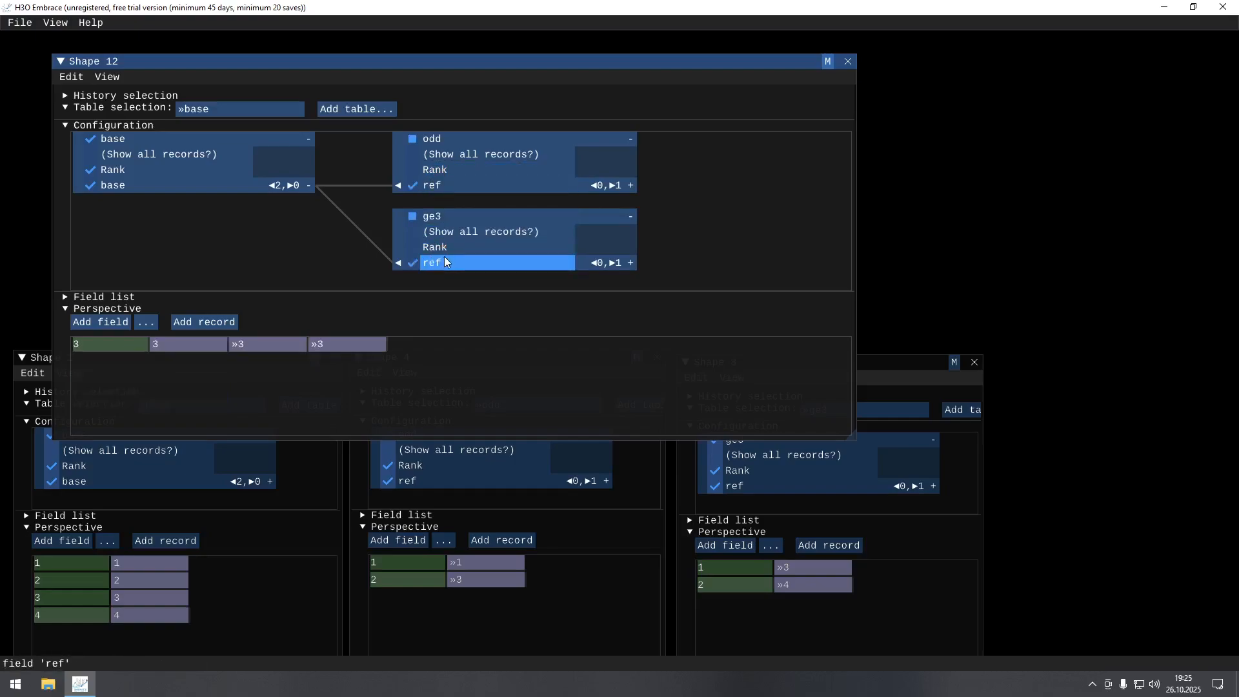
Hide the base table's Rank in the new shape, then shorten its window and move it clear of the shapes' contents below.
left_click(113, 171)
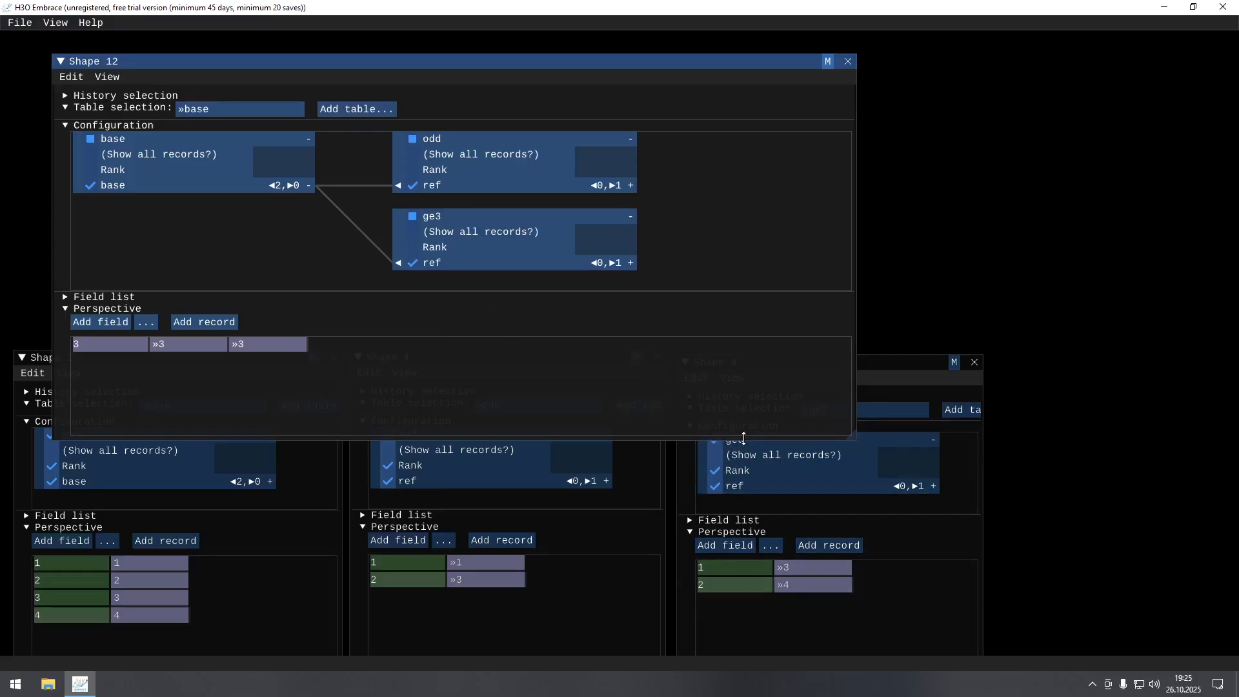
left_click_drag(742, 440, 749, 422)
left_click_drag(549, 64, 614, 38)
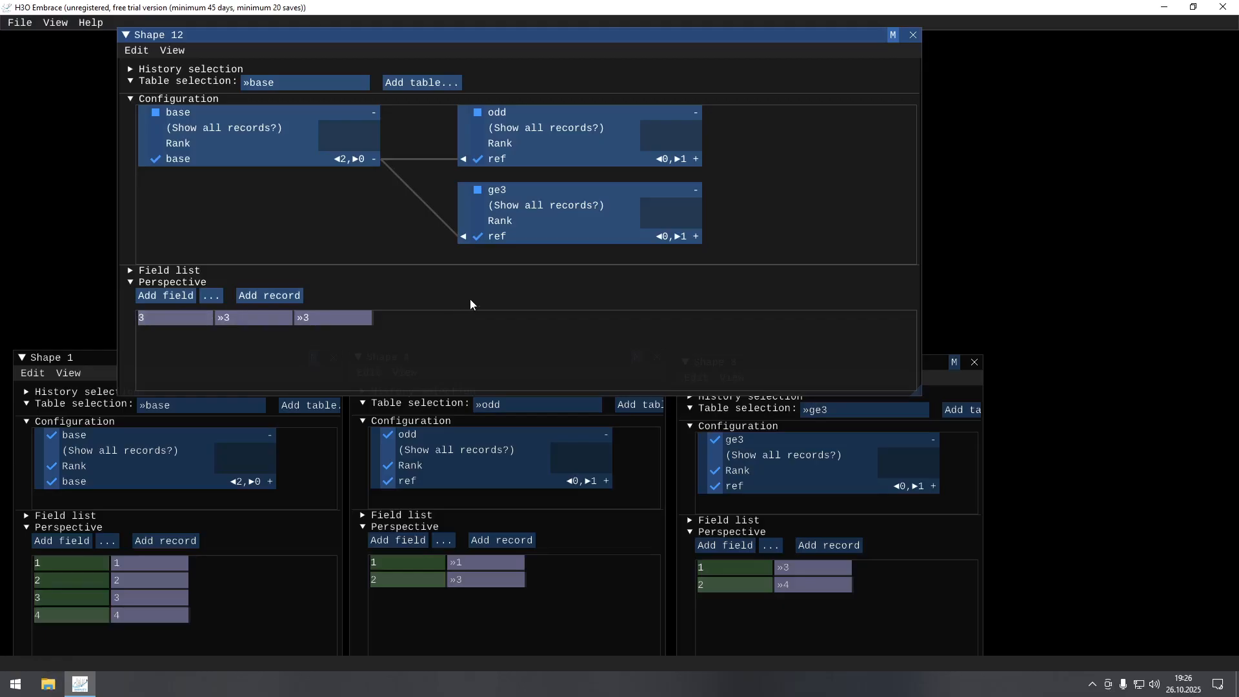
Show all records of the ge3 table and display the base table's Rank again.
left_click(519, 207)
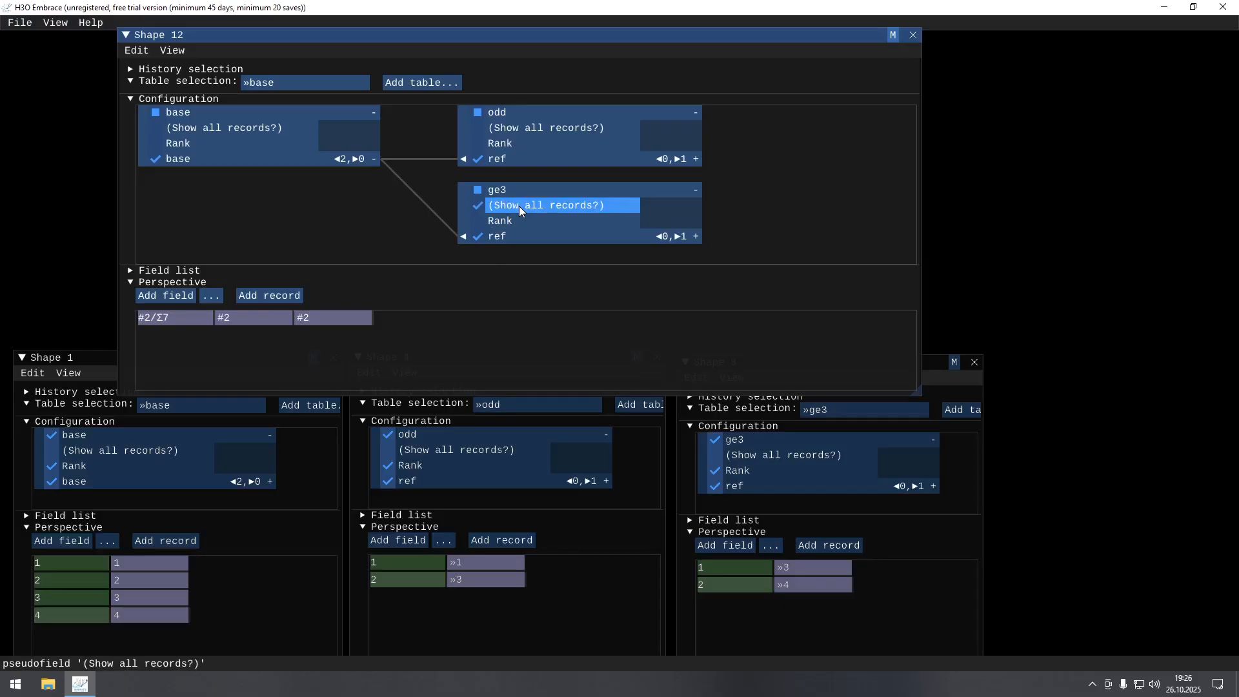
left_click(177, 144)
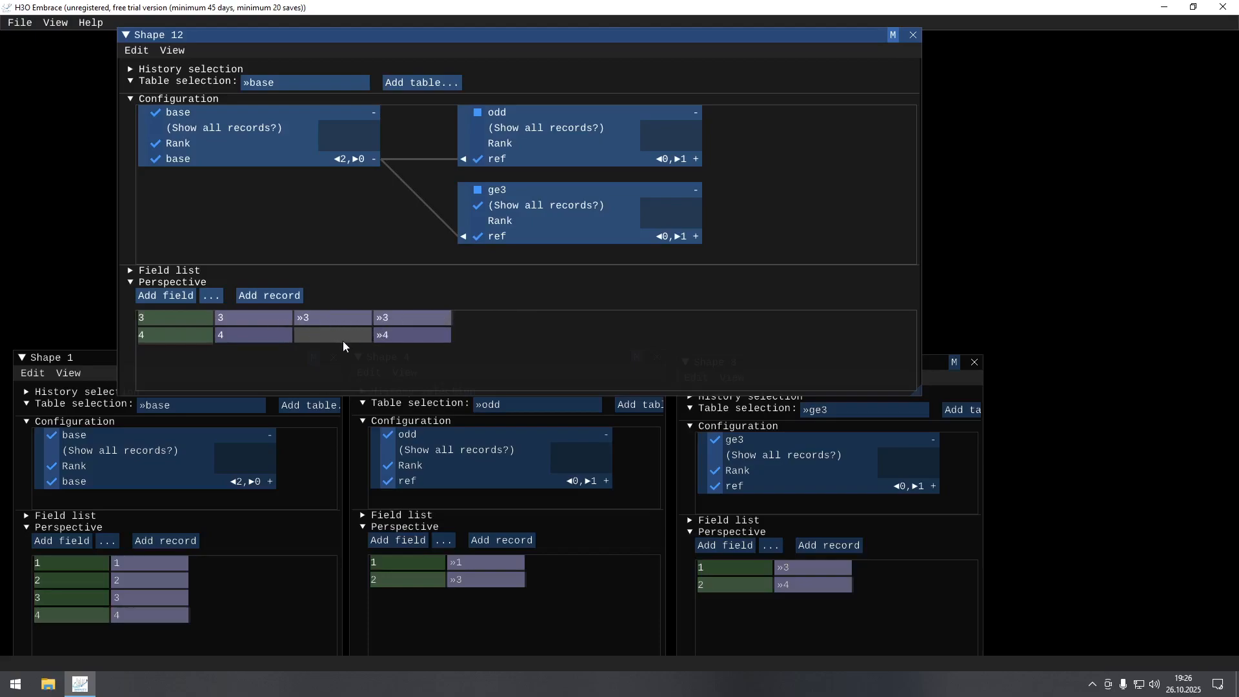
left_click(324, 336)
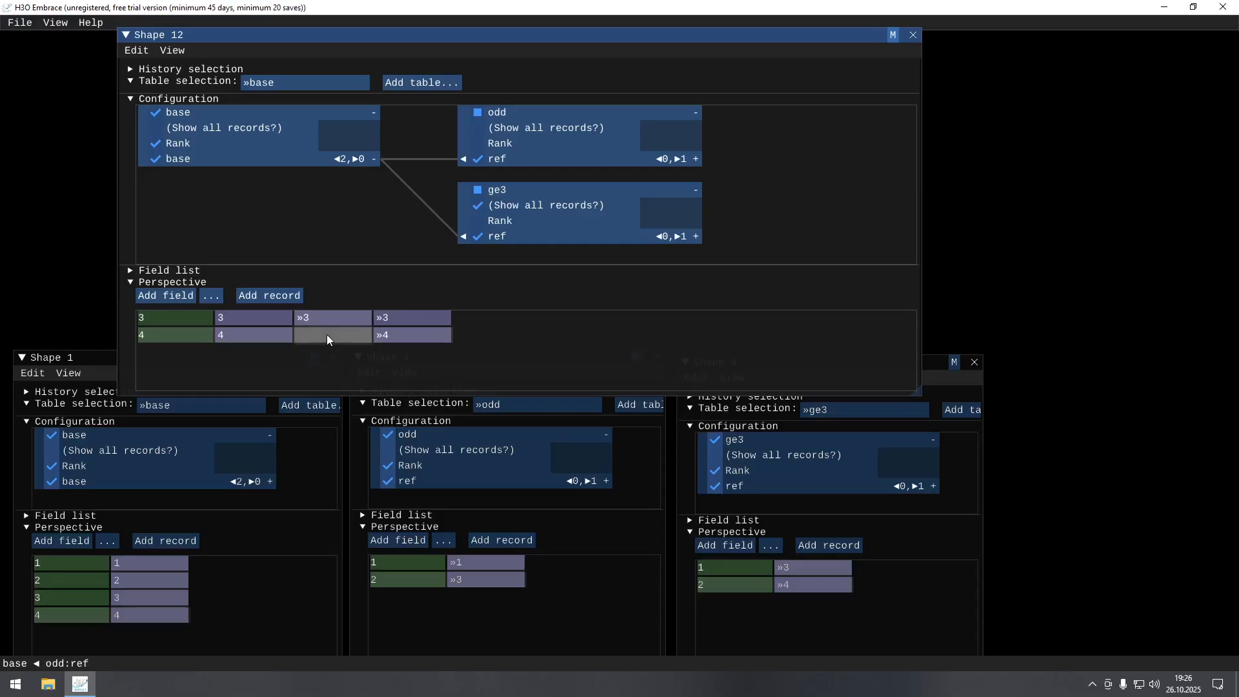
Switch showing all records of the ge3 table off, on and off again to compare the joined rows.
left_click(532, 204)
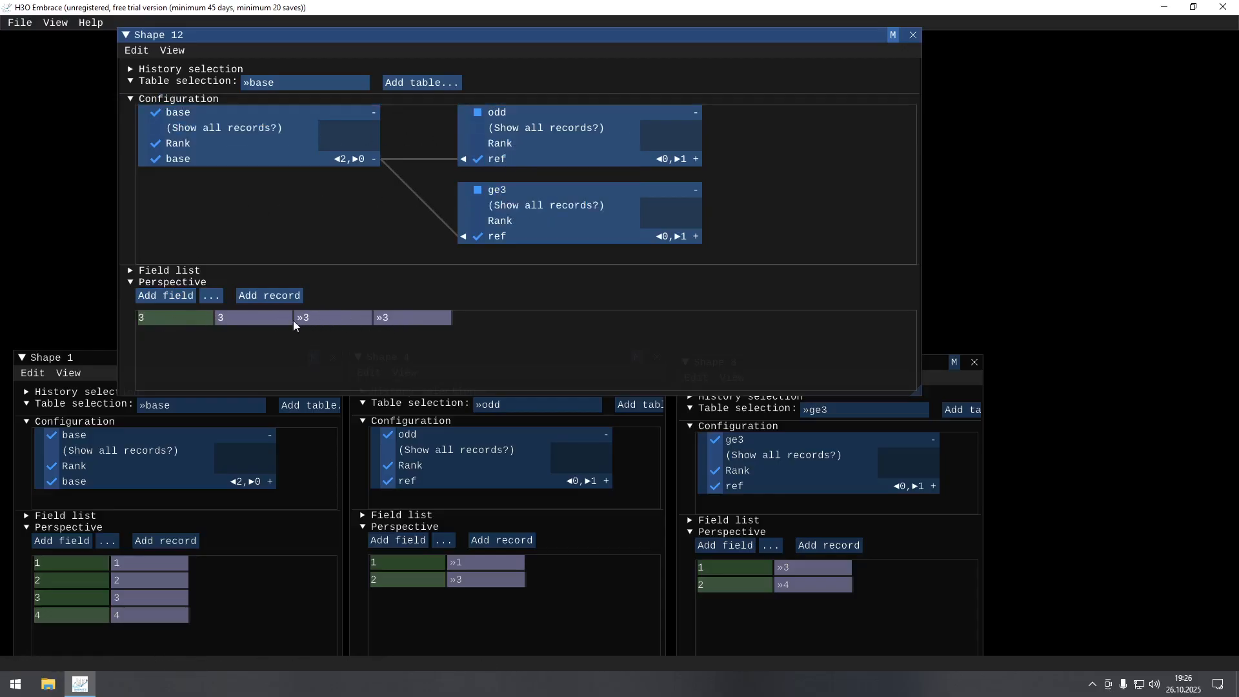
left_click(518, 204)
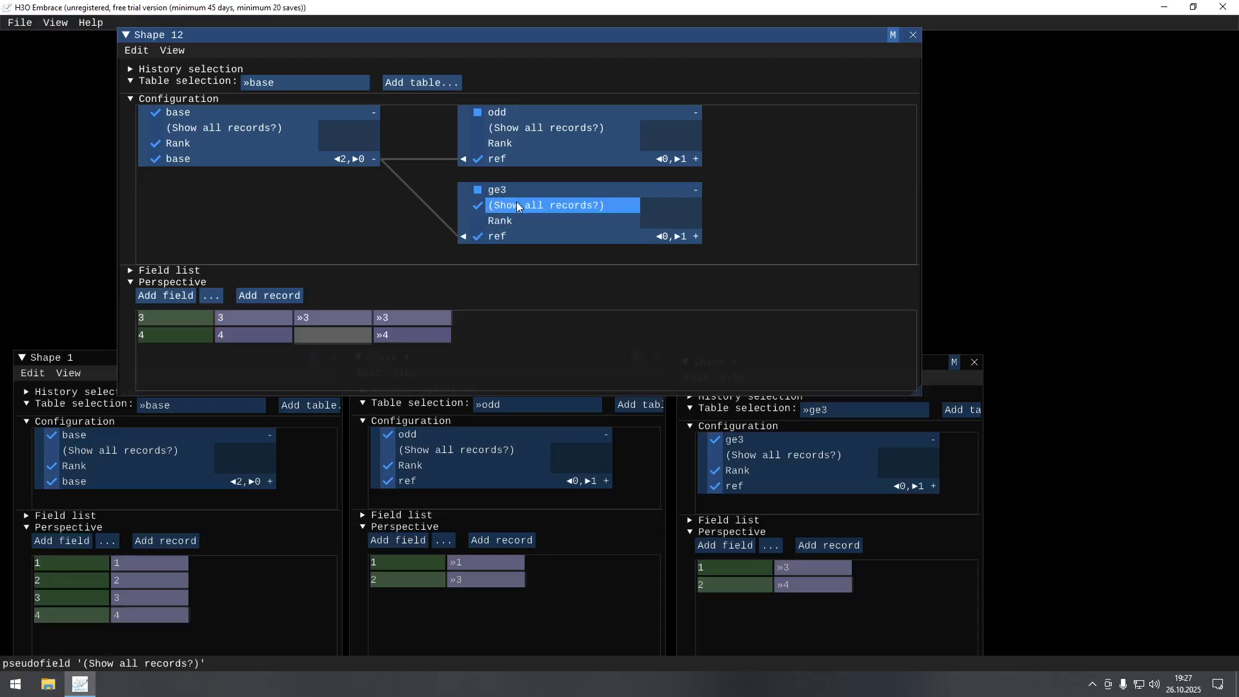
left_click(516, 202)
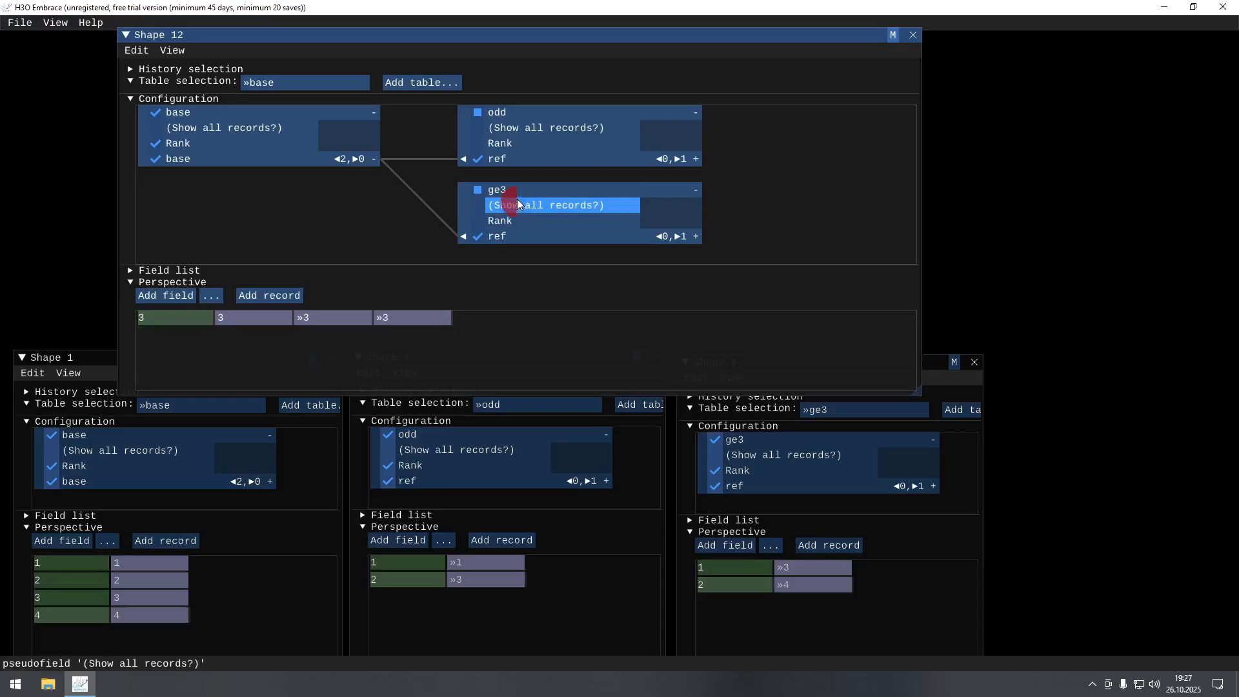
Try showing all records of the odd table alone and of the base table alone, switching each option off again.
left_click(523, 127)
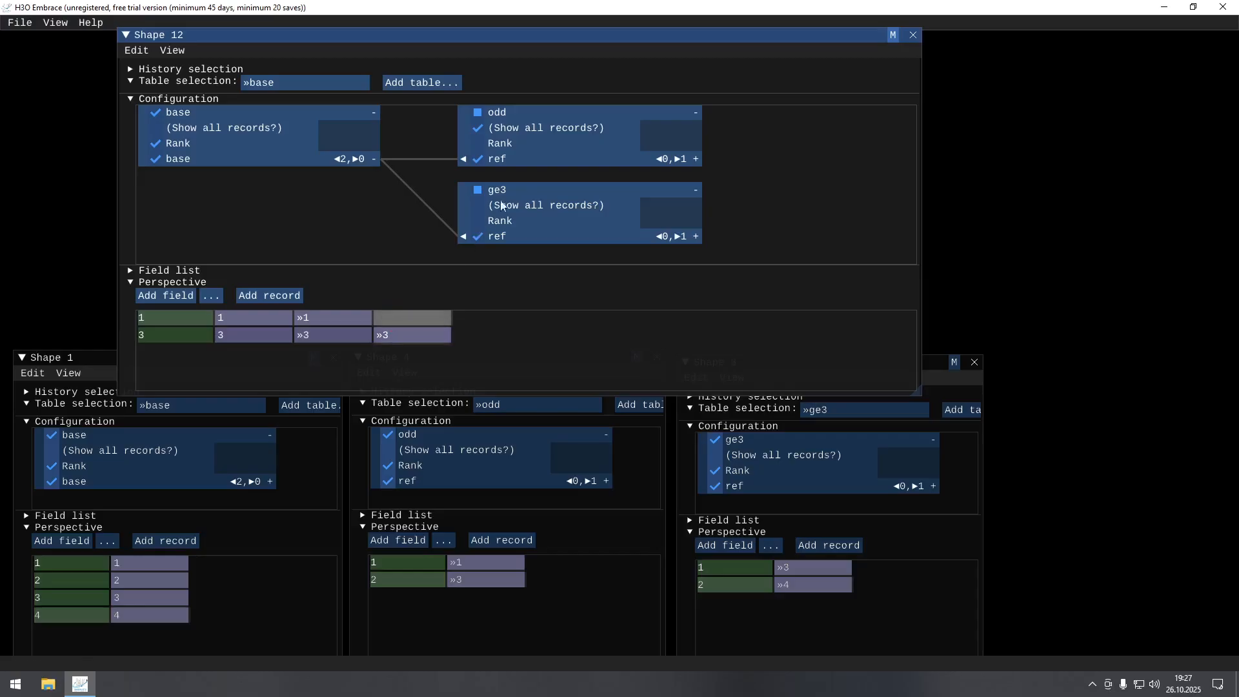
left_click(536, 127)
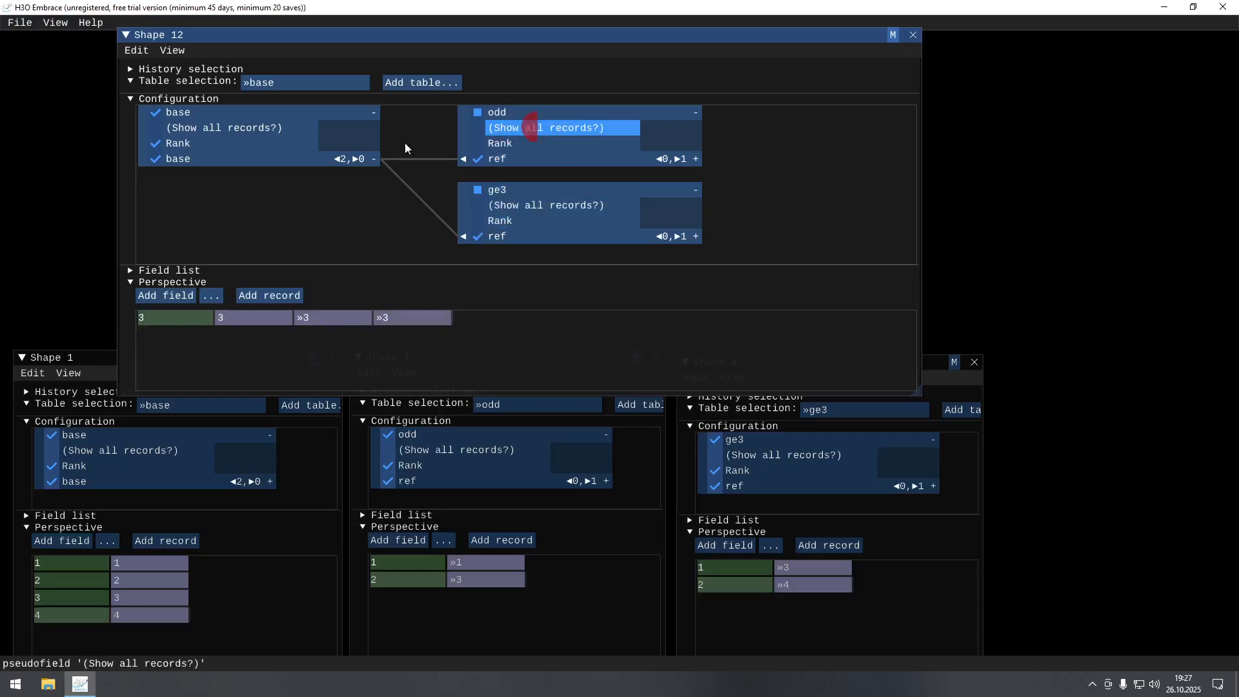
left_click(222, 129)
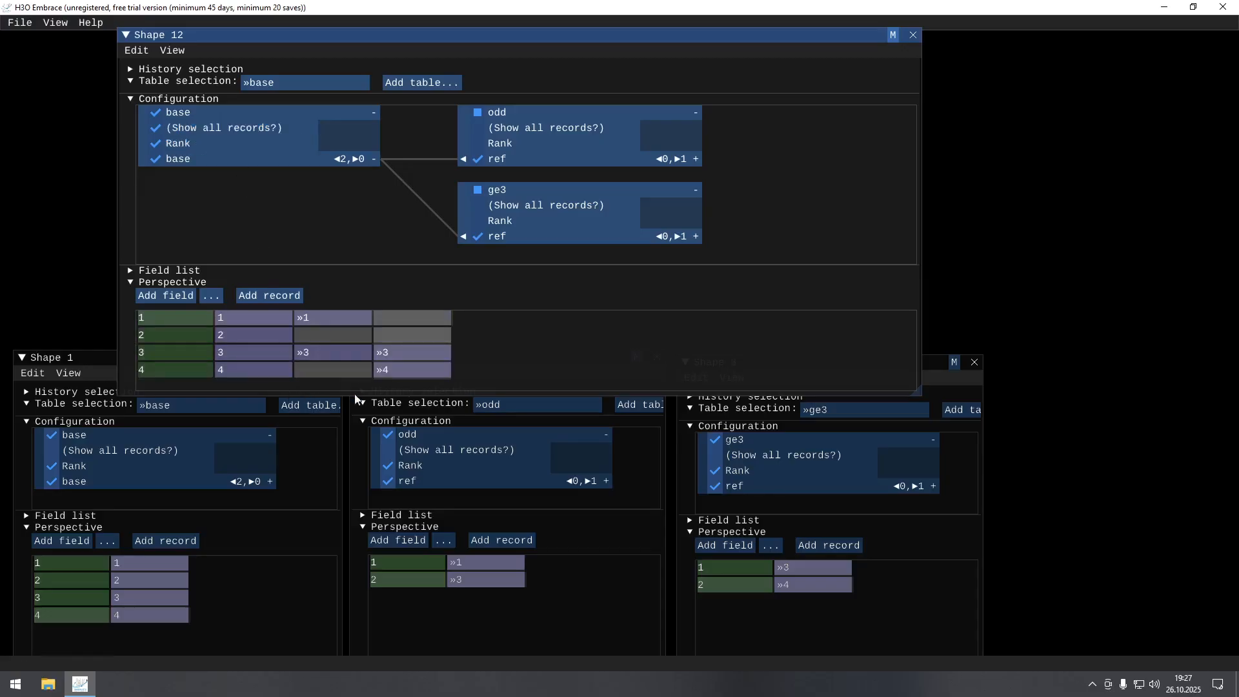
left_click(230, 133)
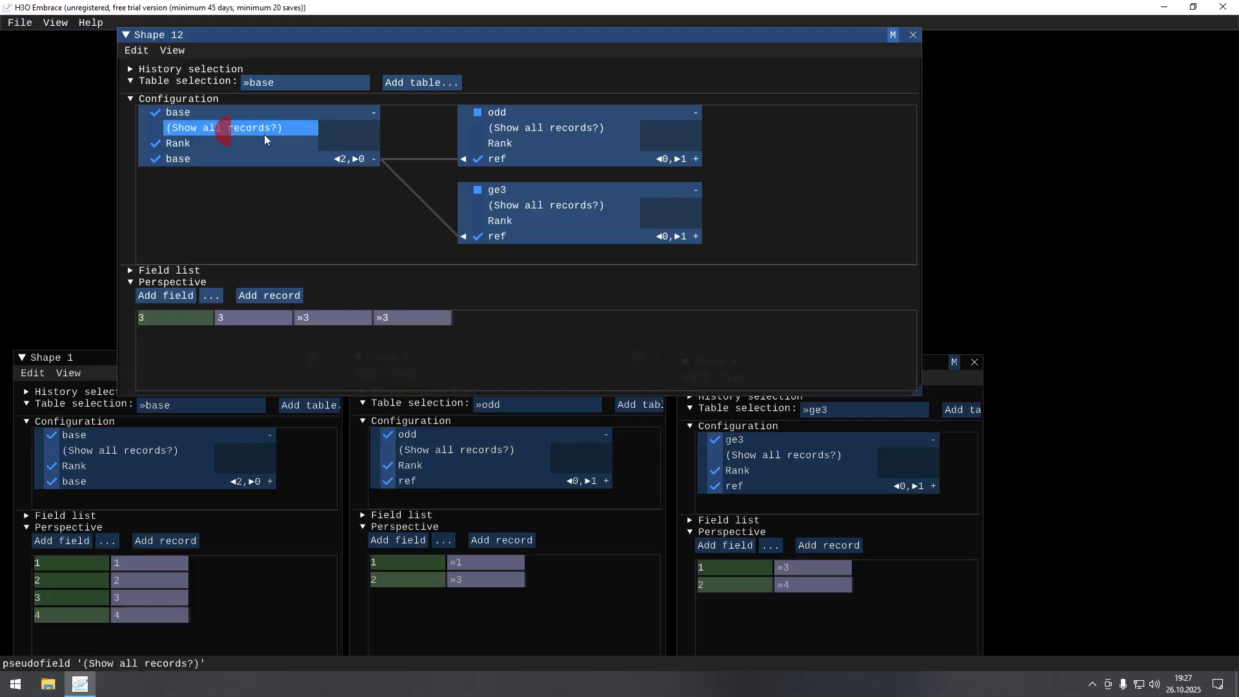
Show all records of both the ge3 and odd tables, and briefly try the same option on the base table.
left_click(541, 207)
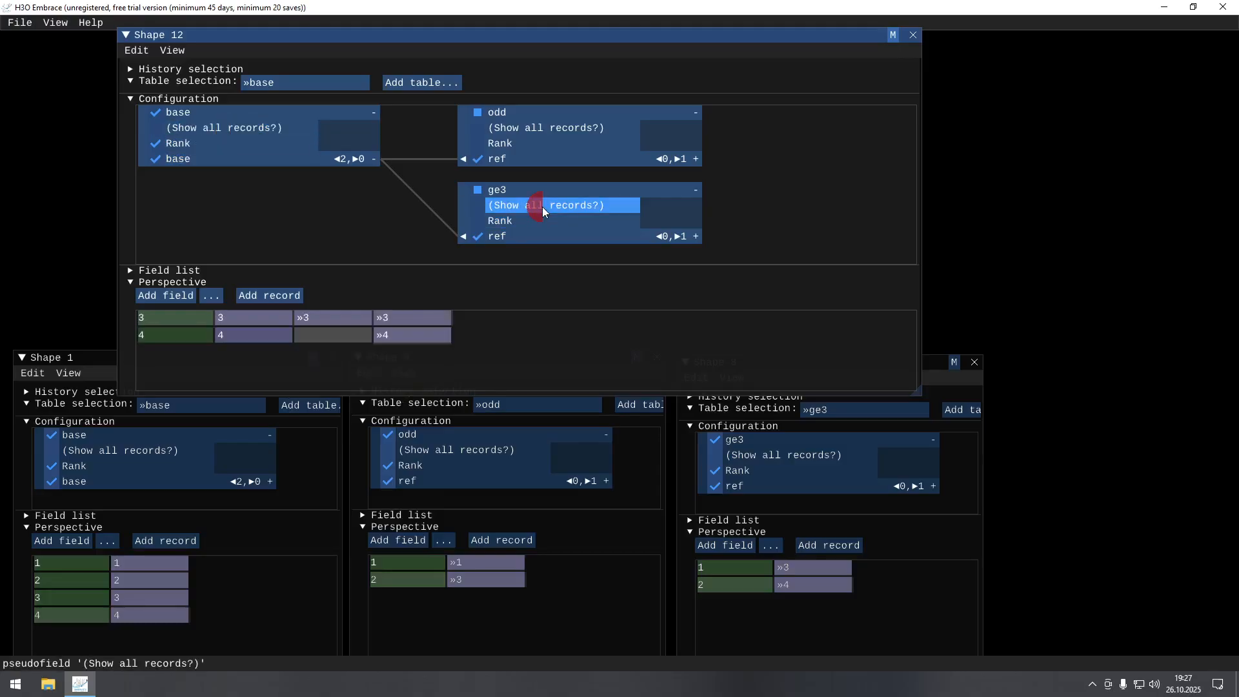
left_click(533, 129)
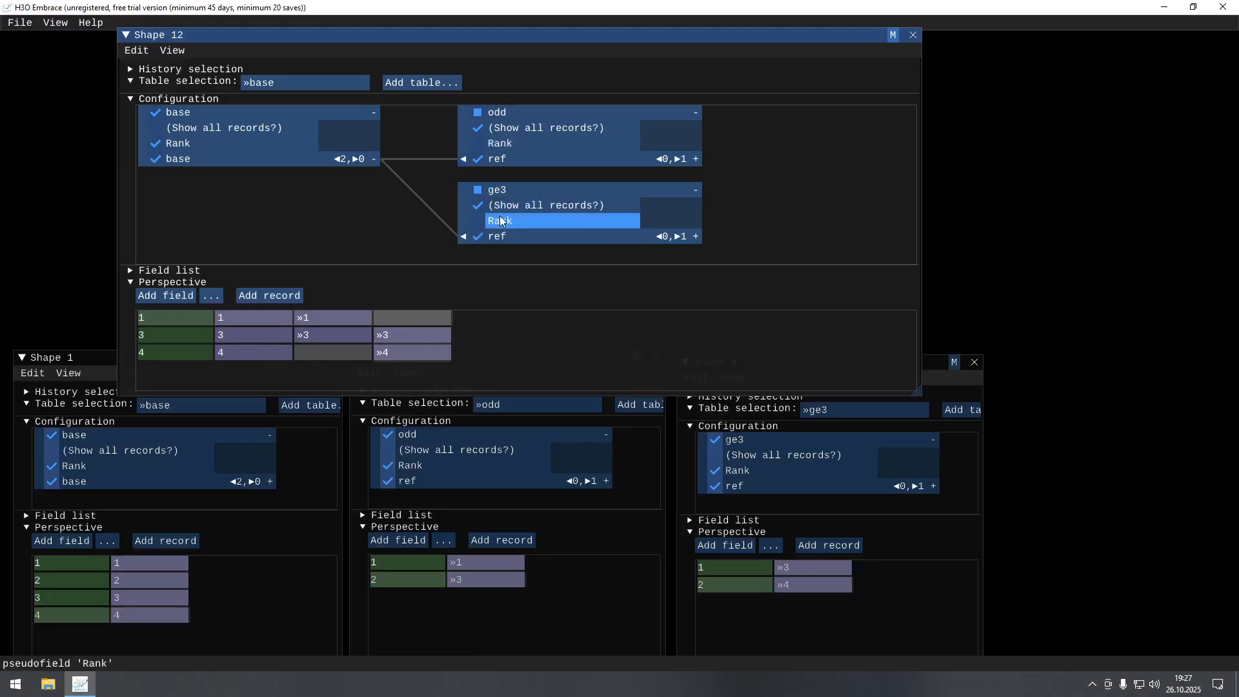
left_click(218, 130)
left_click(218, 130)
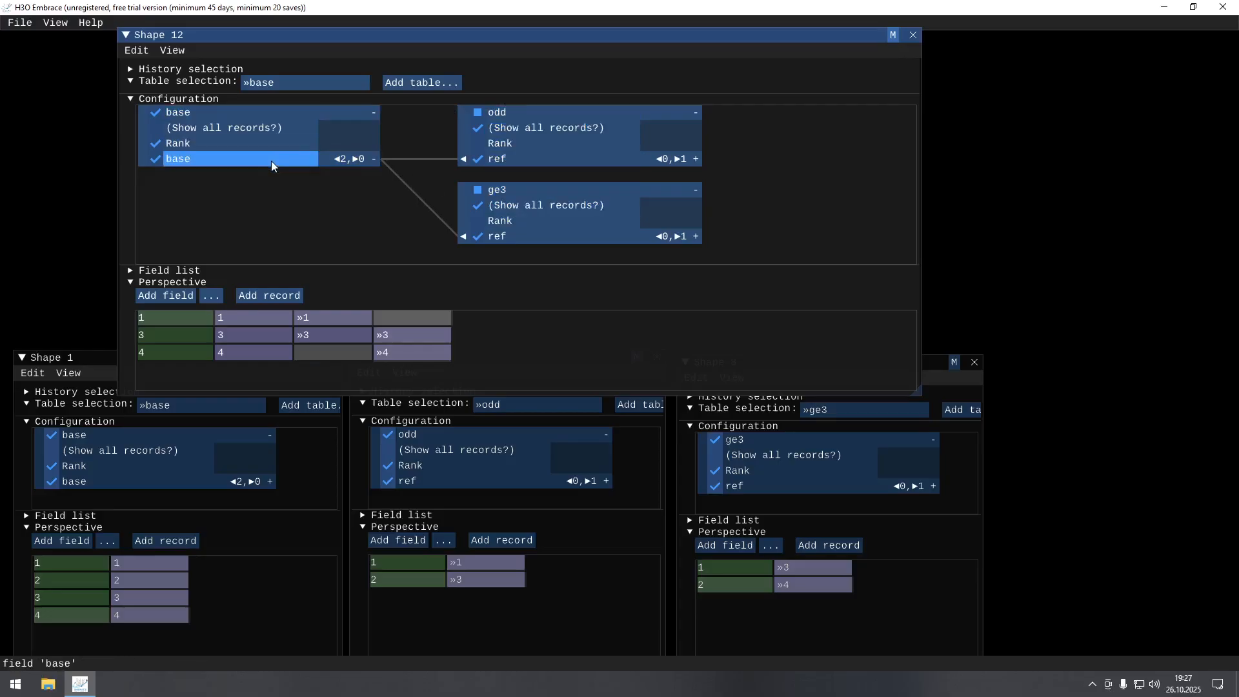
Stop showing all records of the odd and ge3 tables and hide the ref field of each.
left_click(512, 128)
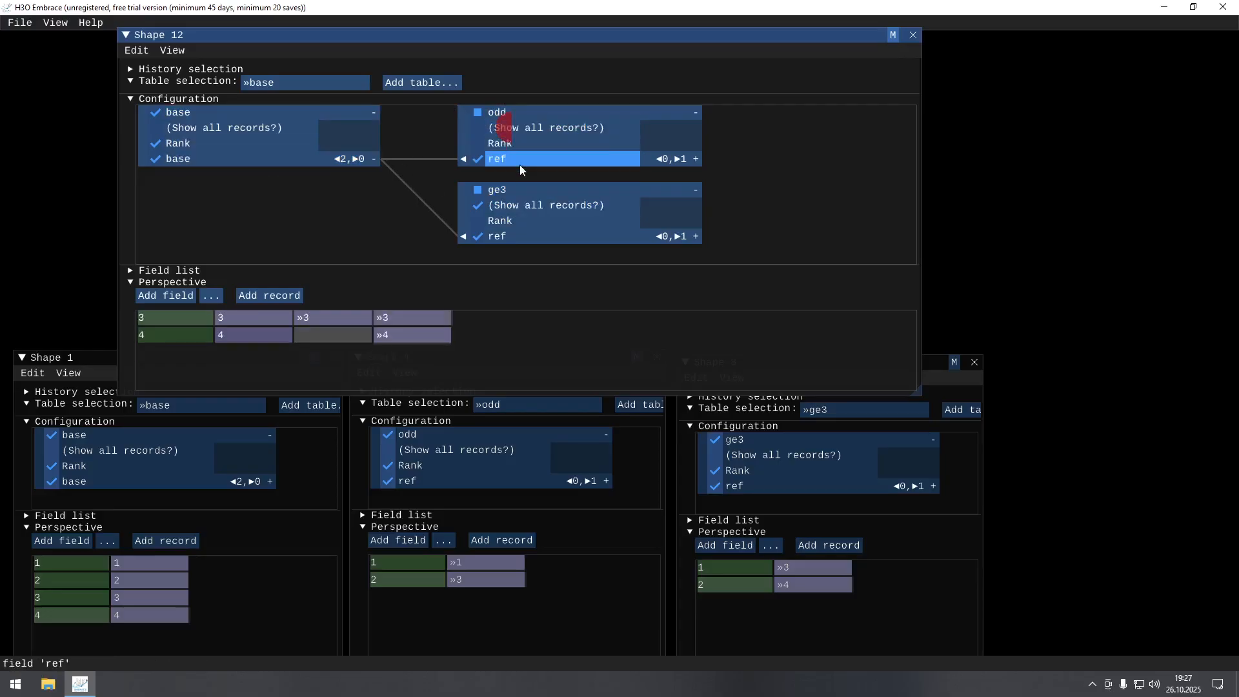
left_click(521, 206)
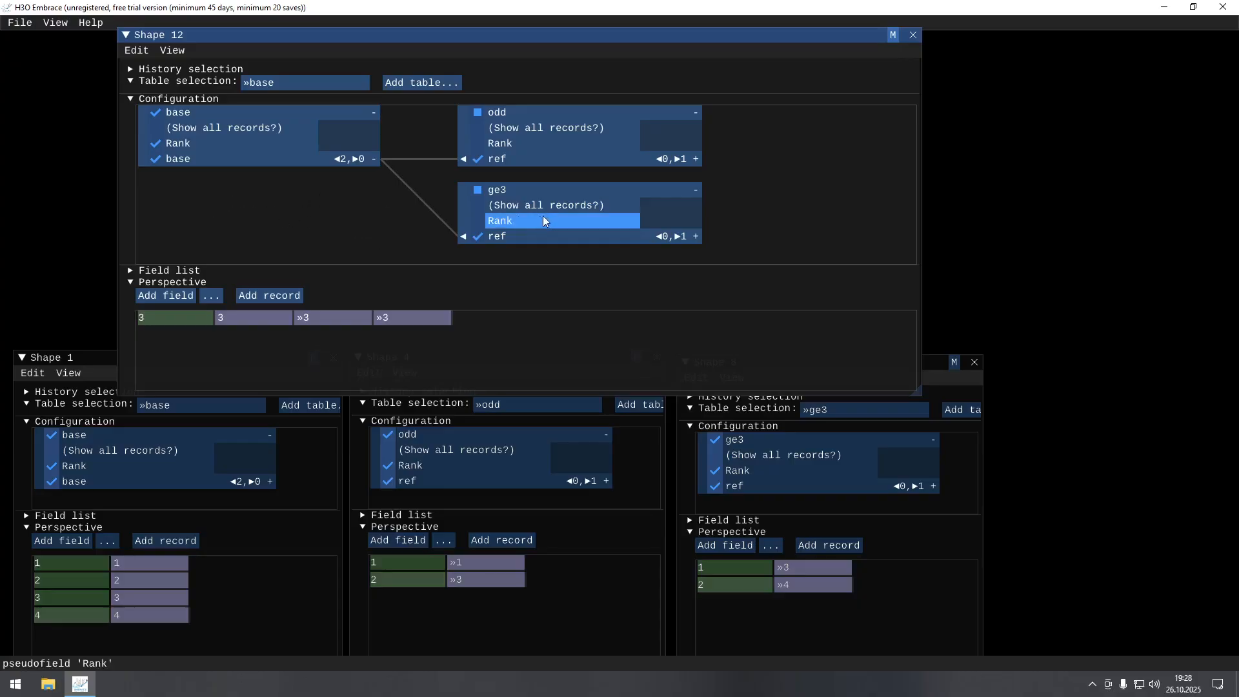
left_click(524, 238)
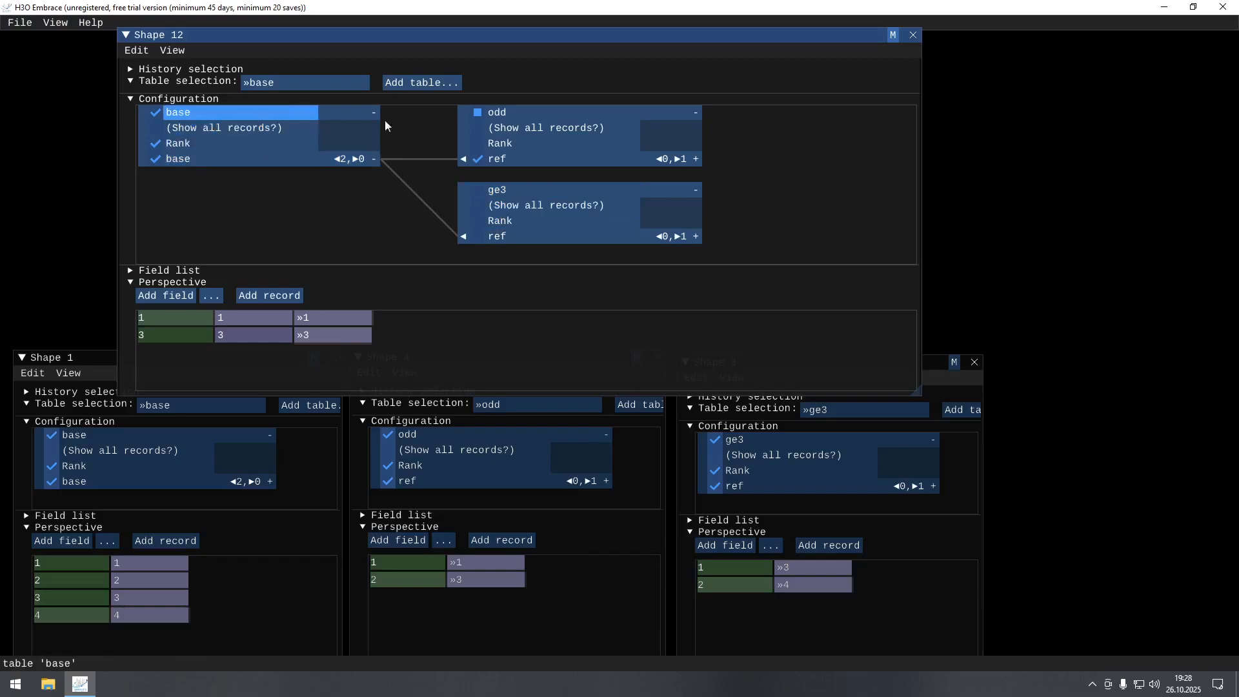
left_click(509, 163)
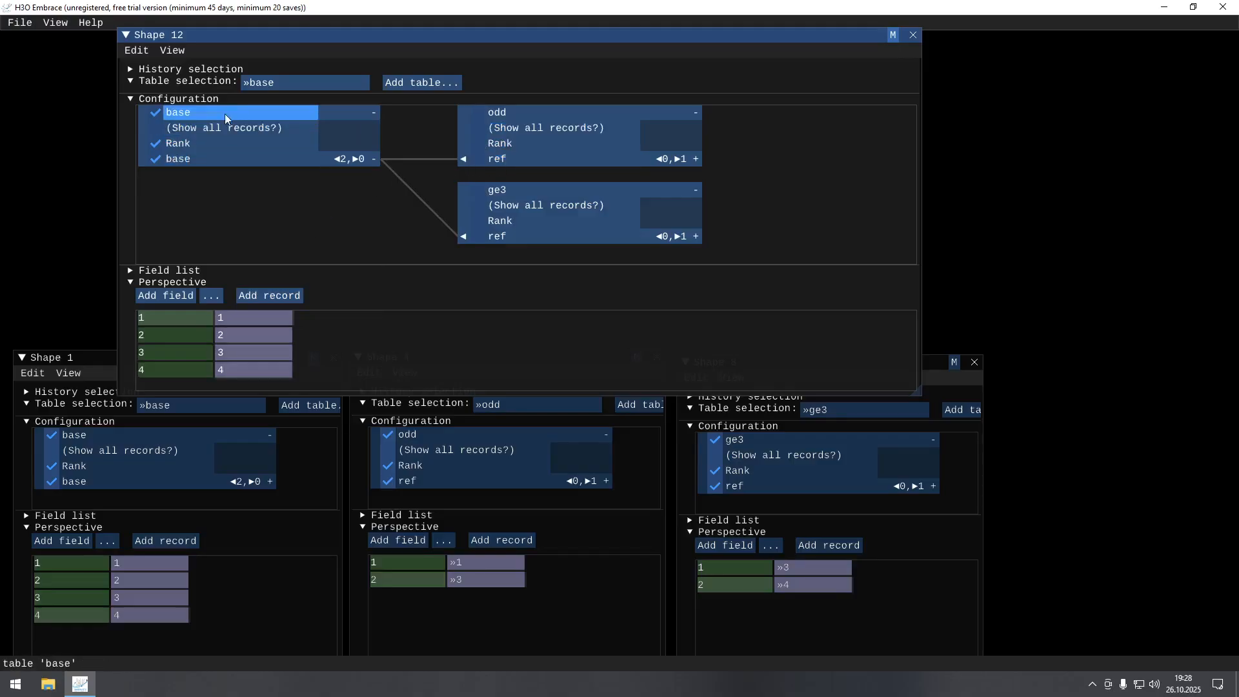
Collapse the base field's references and expand them again so that the odd and ge3 tables are folded.
left_click(343, 159)
left_click(355, 159)
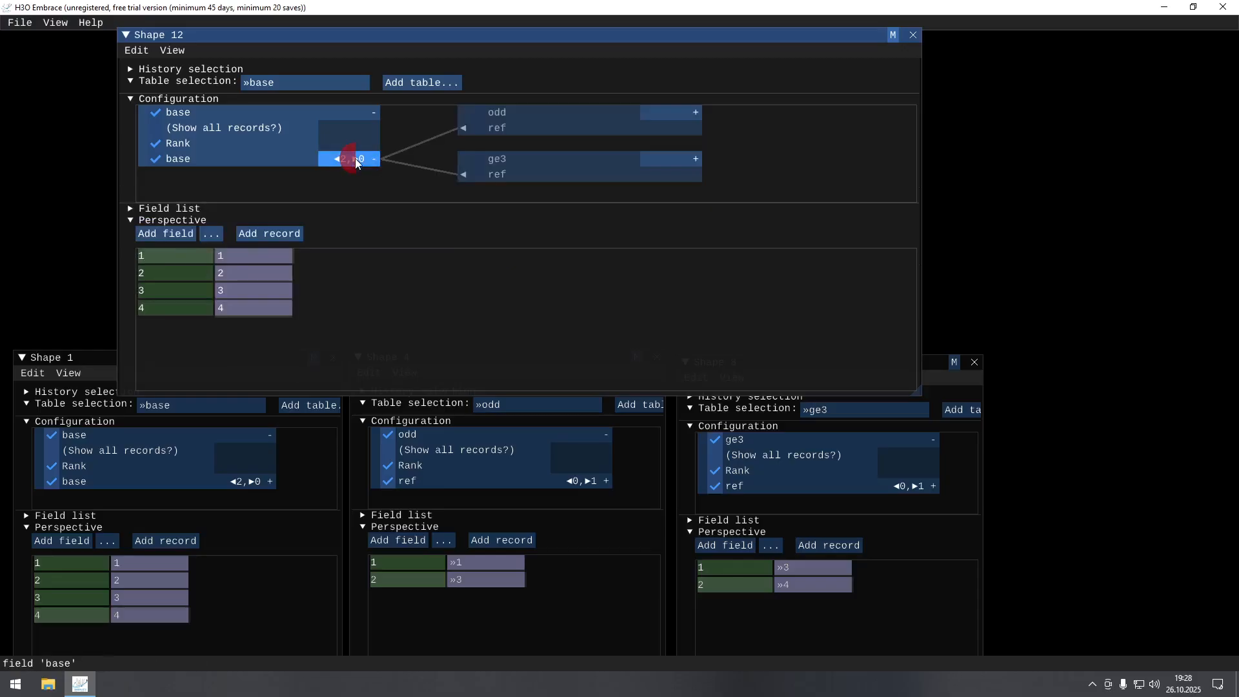